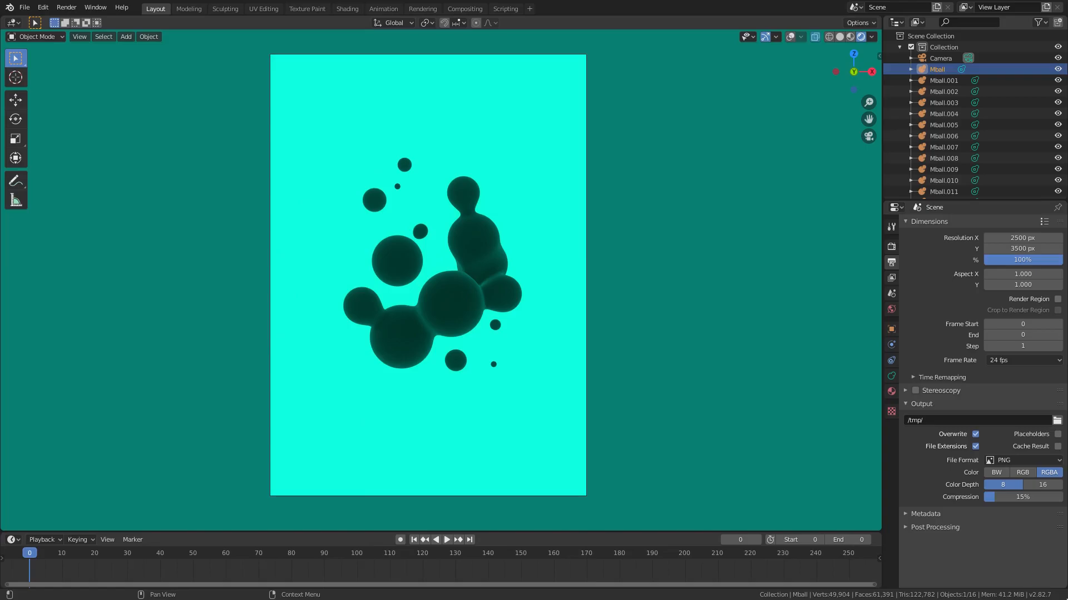
- Start a new default scene and delete its cube
click(25, 7)
mouse_move(30, 21)
click(145, 20)
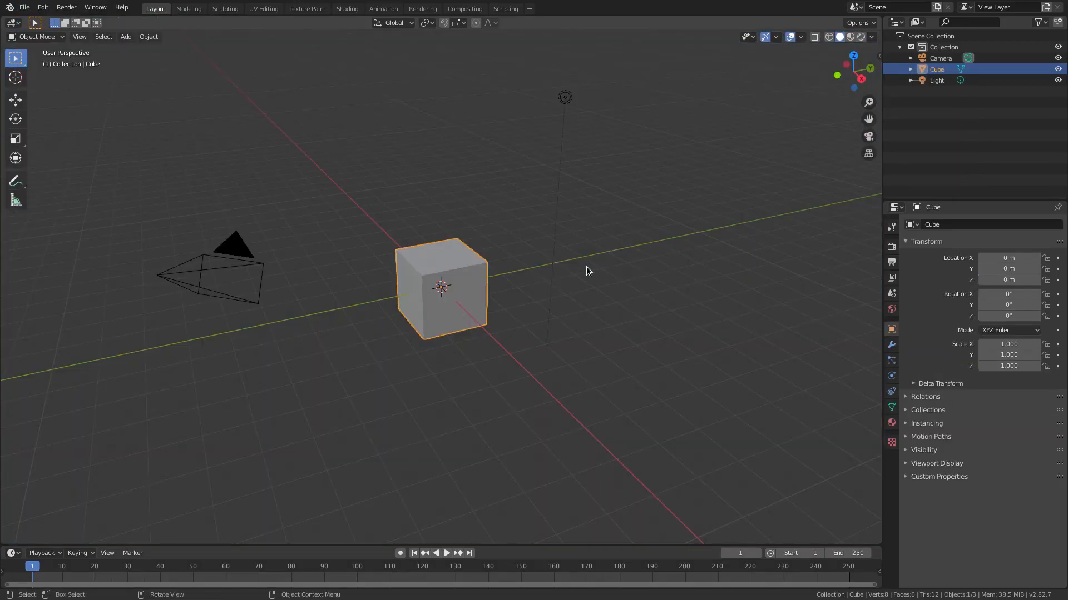
key(Delete)
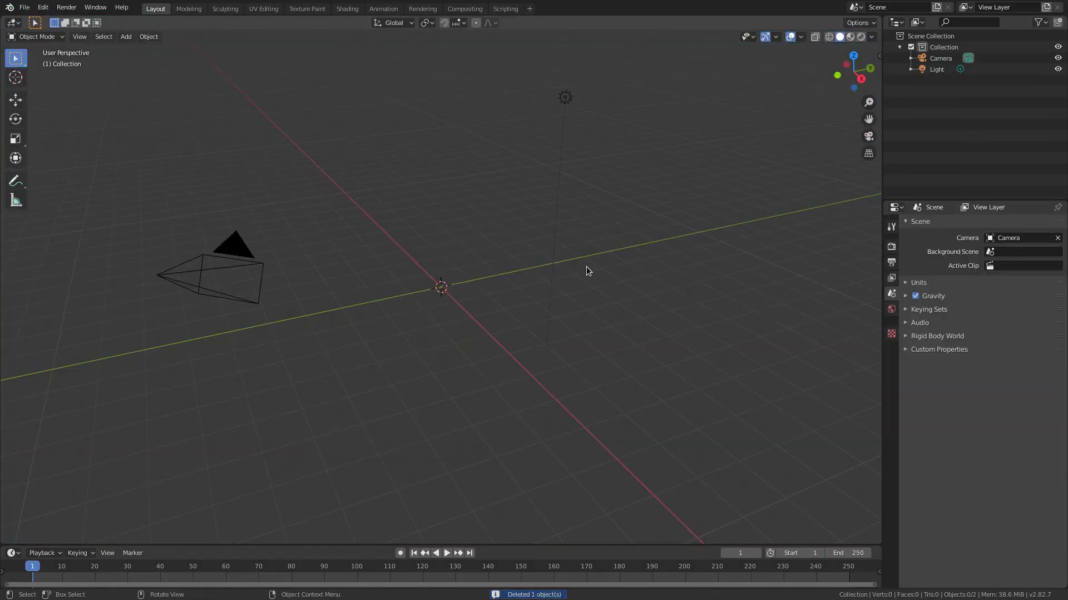
- Reset the camera's location and rotation, and rotate it 90° about the X axis
click(238, 252)
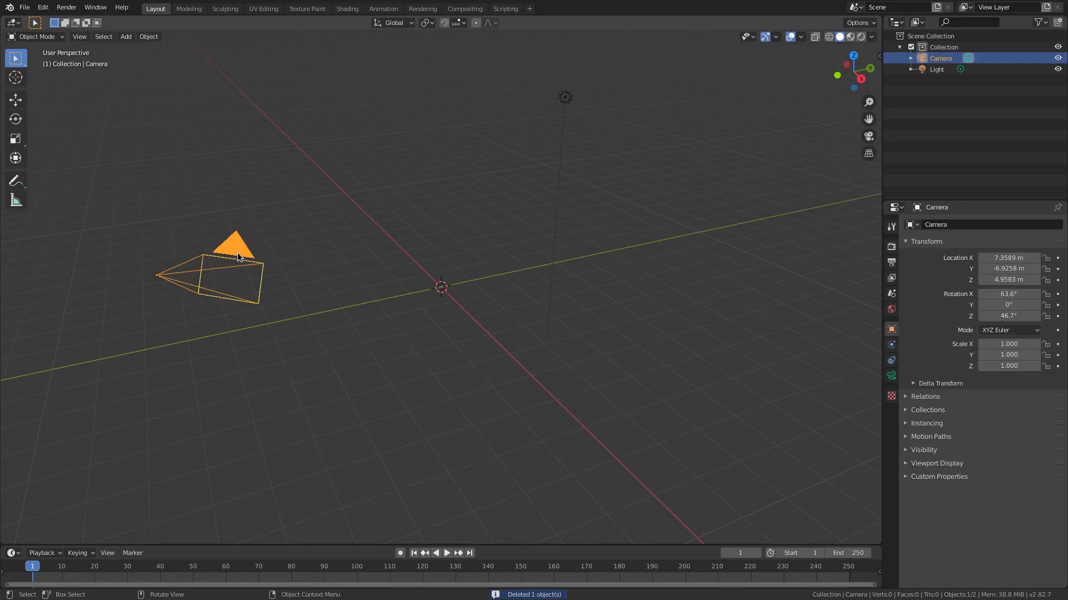
key(alt+g)
key(alt+r)
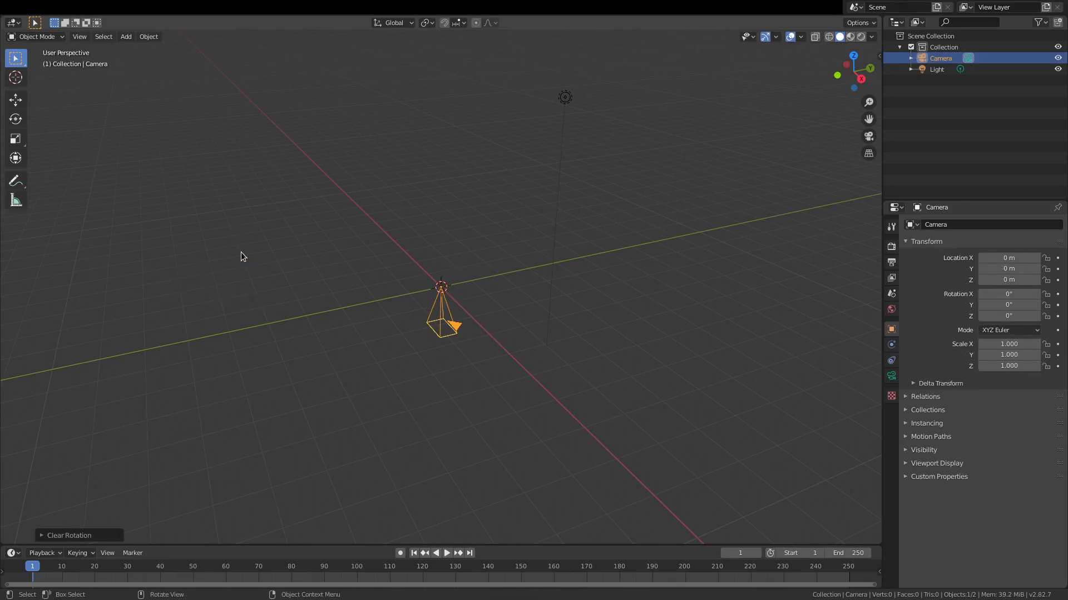
text(rx)
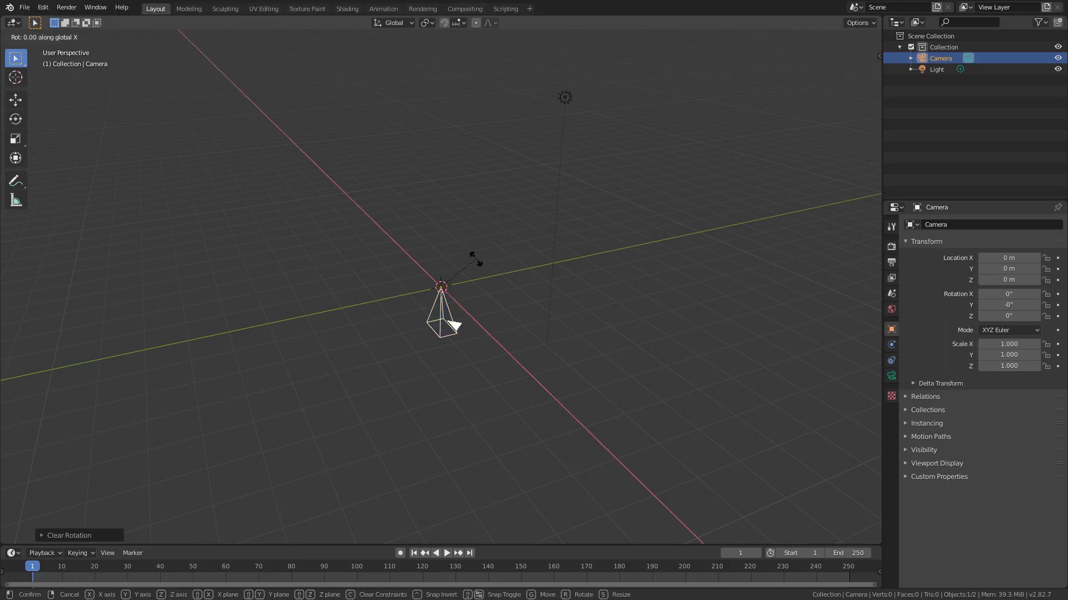
text(90)
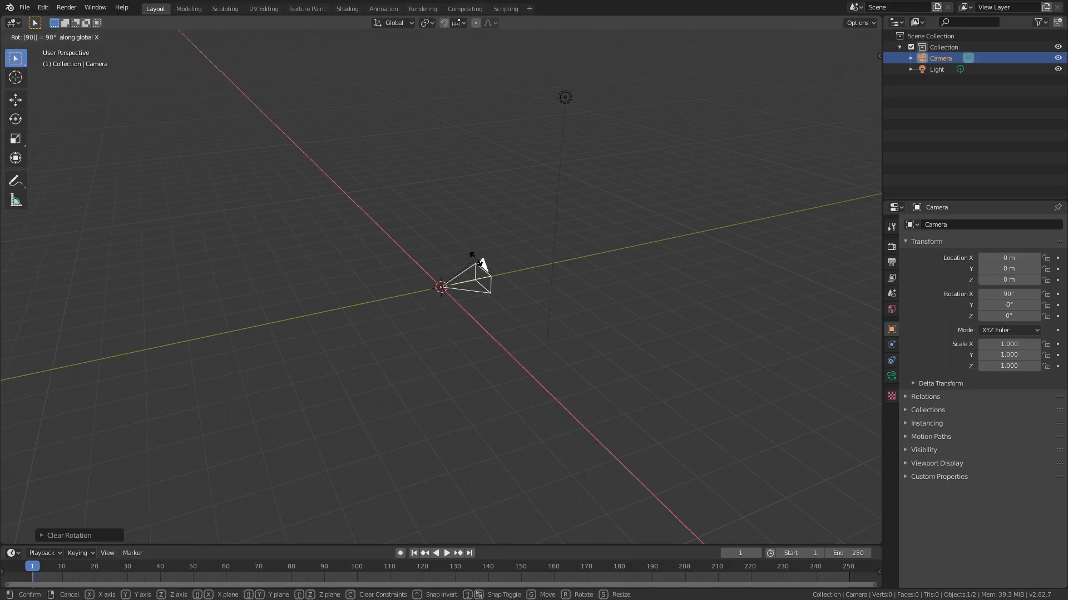
key(Return)
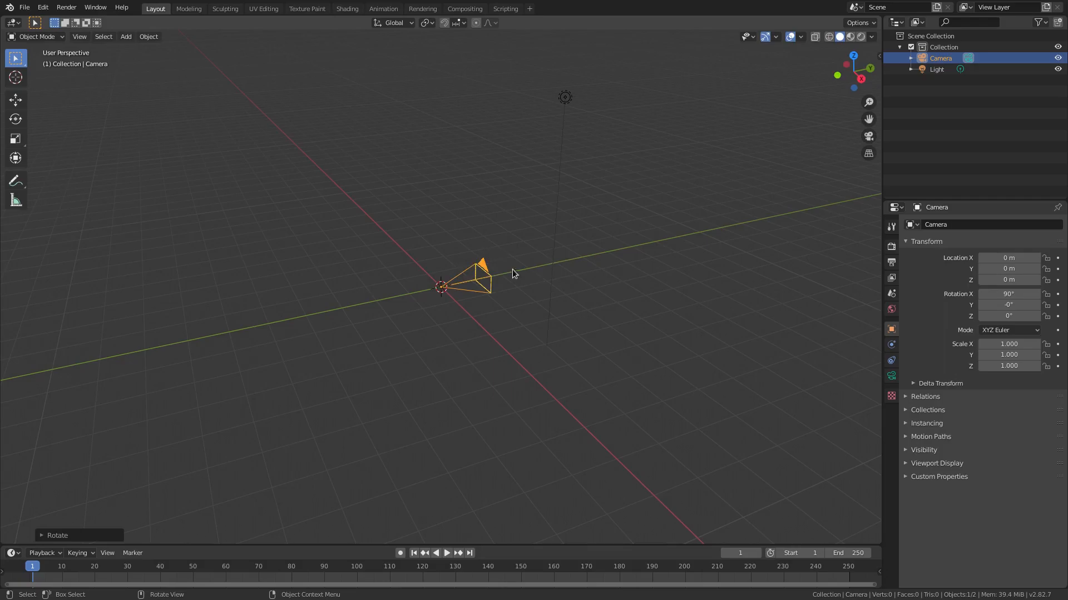
- Move the camera back along the Y axis to about -6.97 m and delete the default light
key(g)
key(y)
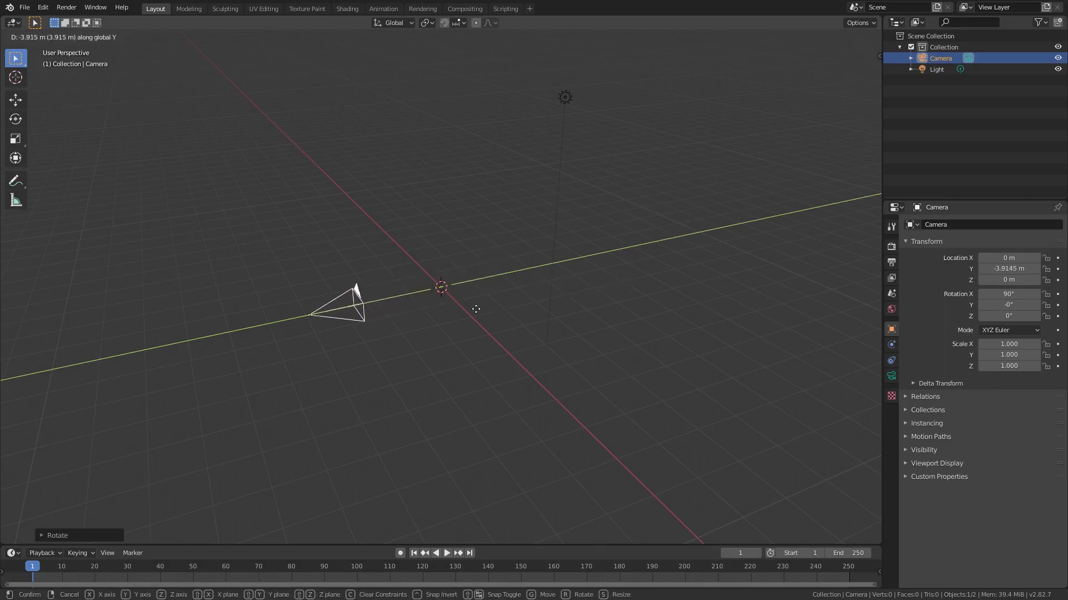
click(368, 317)
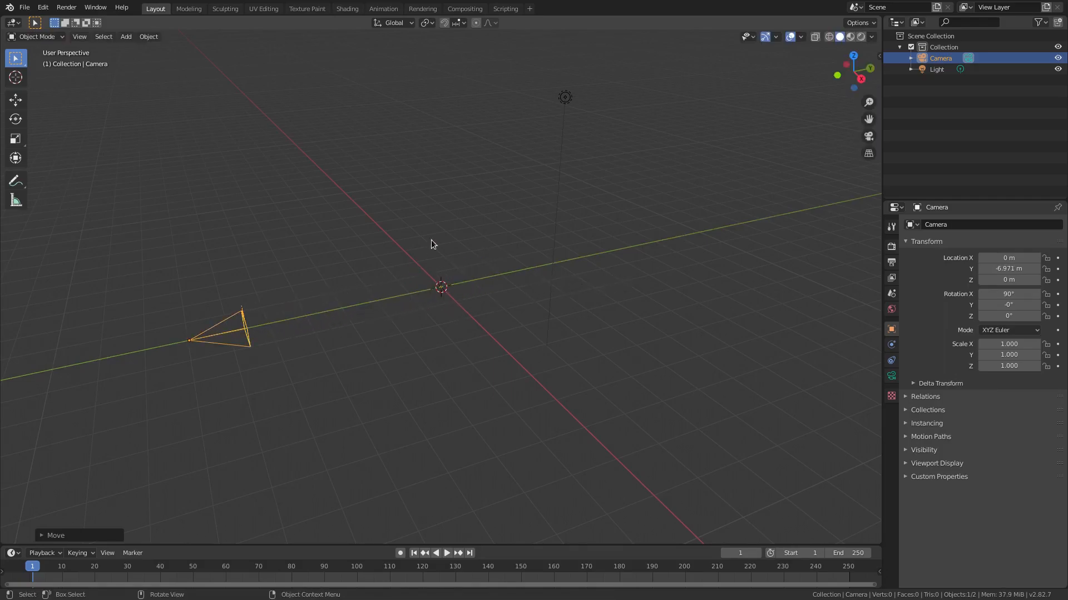
click(565, 101)
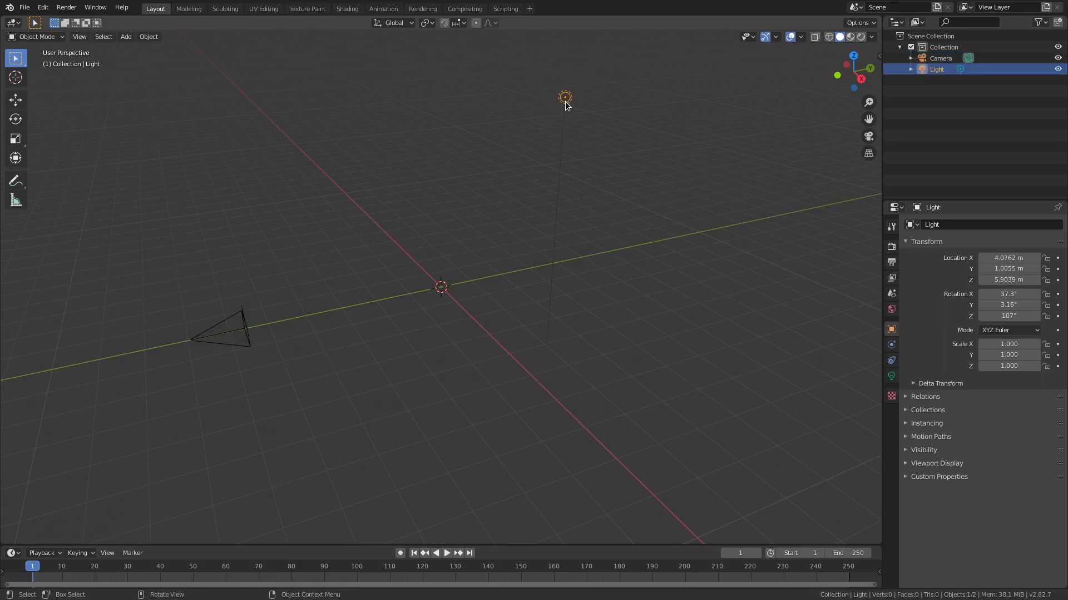
key(Delete)
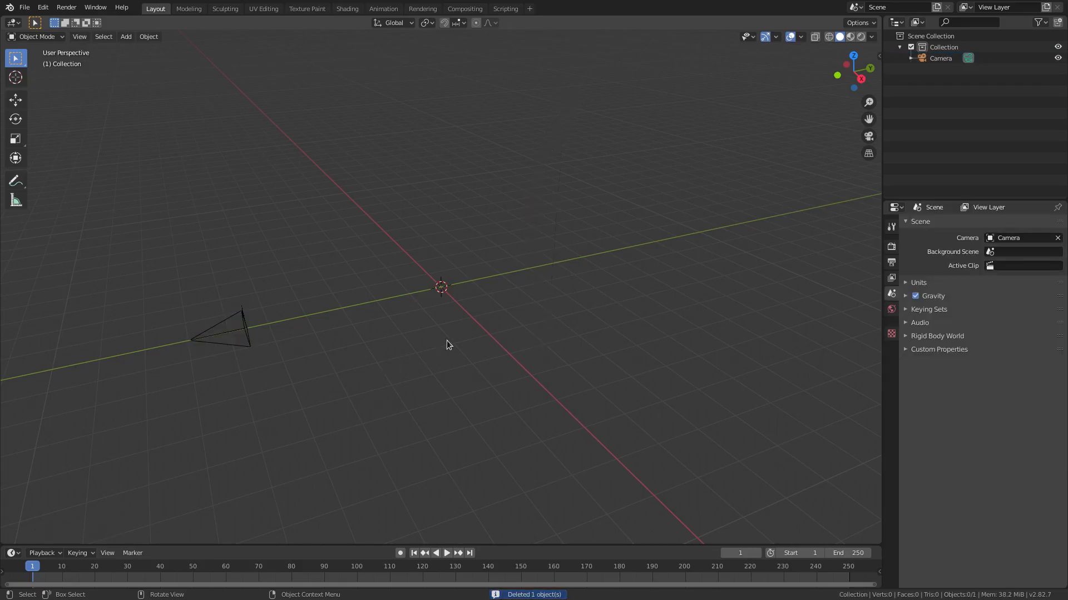
- Add a ball metaball at the origin and scale it down to about 0.44
middle_drag(462, 275, 487, 277)
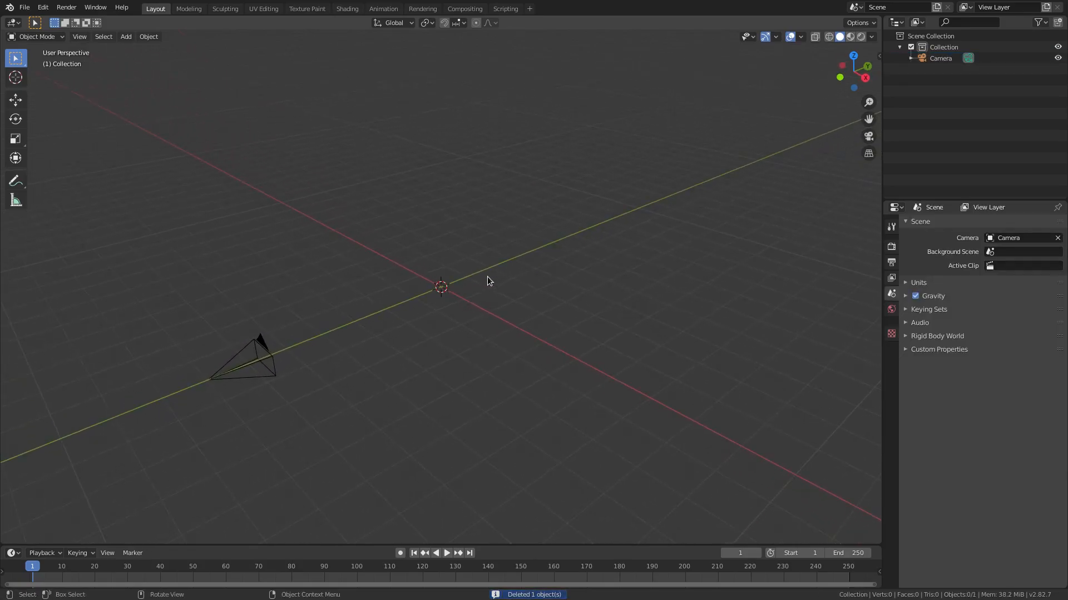
middle_drag(461, 301, 483, 302)
key(shift+a)
mouse_move(482, 289)
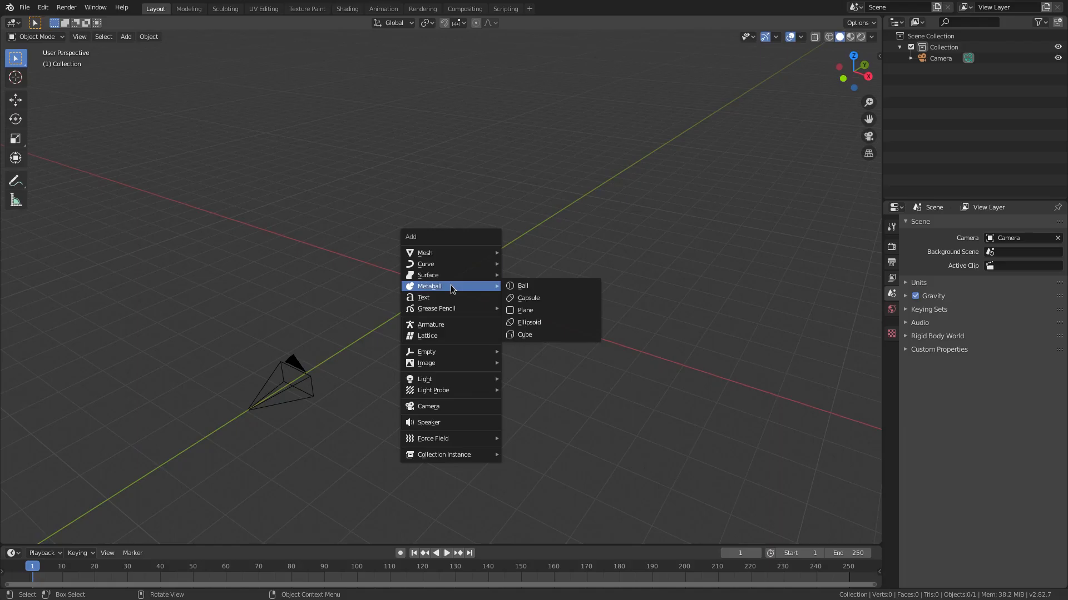
click(543, 286)
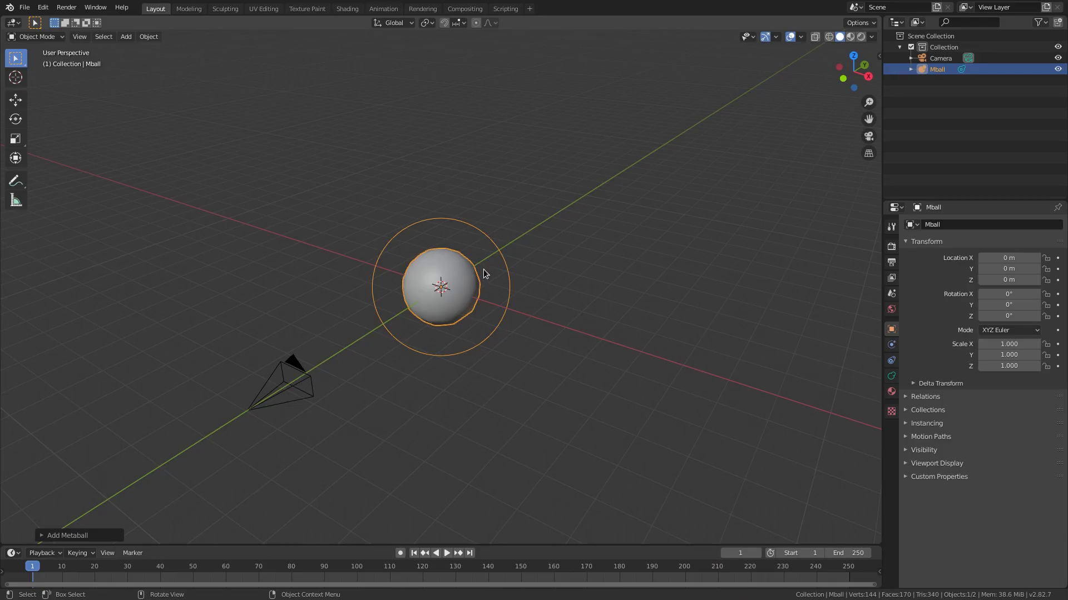
scroll(499, 303, up, 2)
key(s)
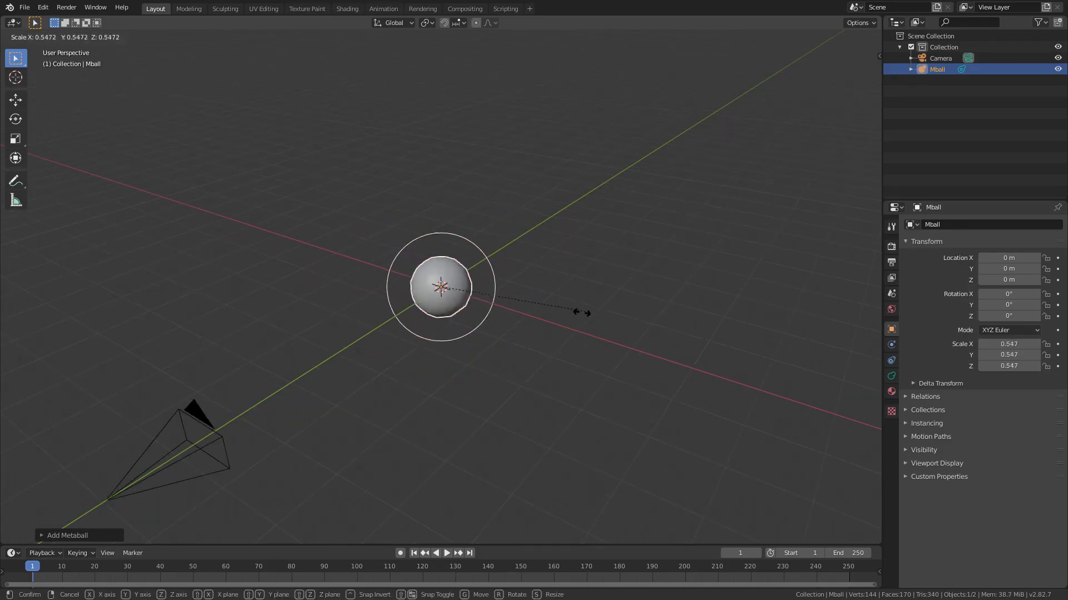
click(553, 318)
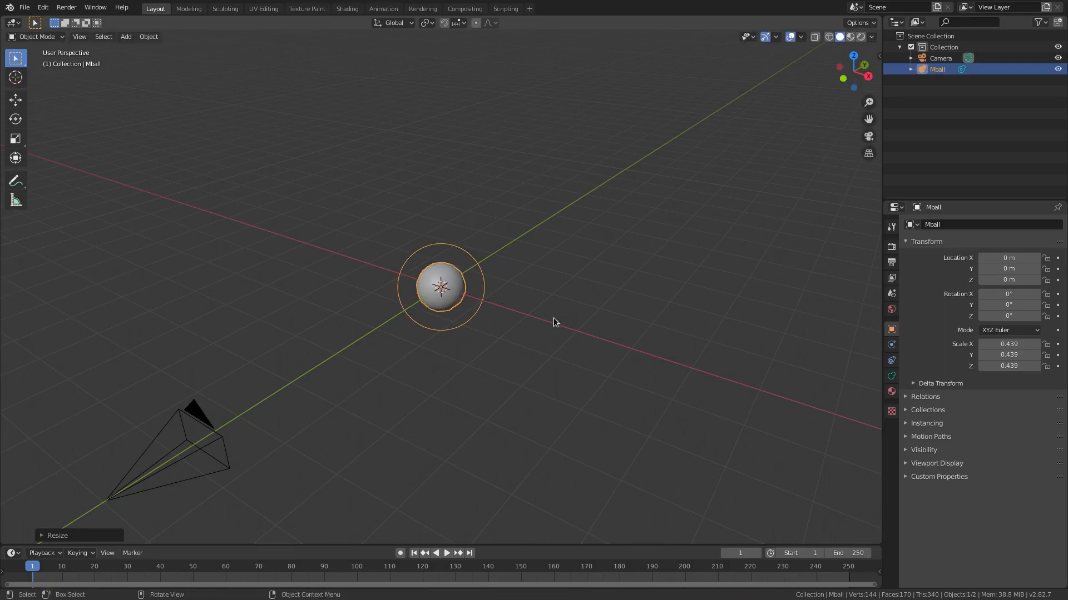
- Look through the camera and set the output resolution to 2500 px by 3500 px for a portrait frame
key(KP_0)
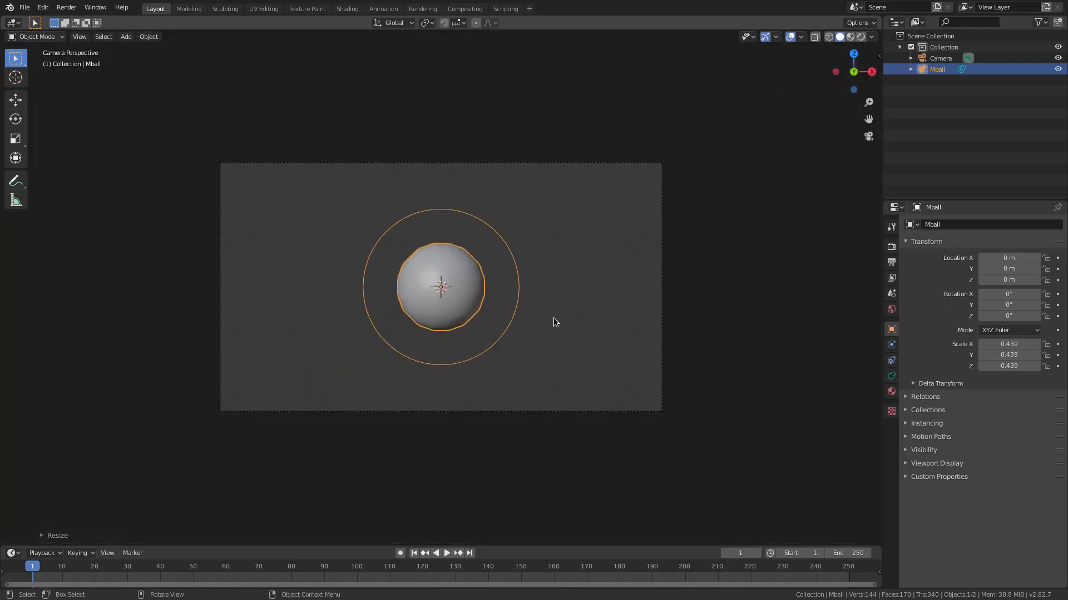
click(661, 253)
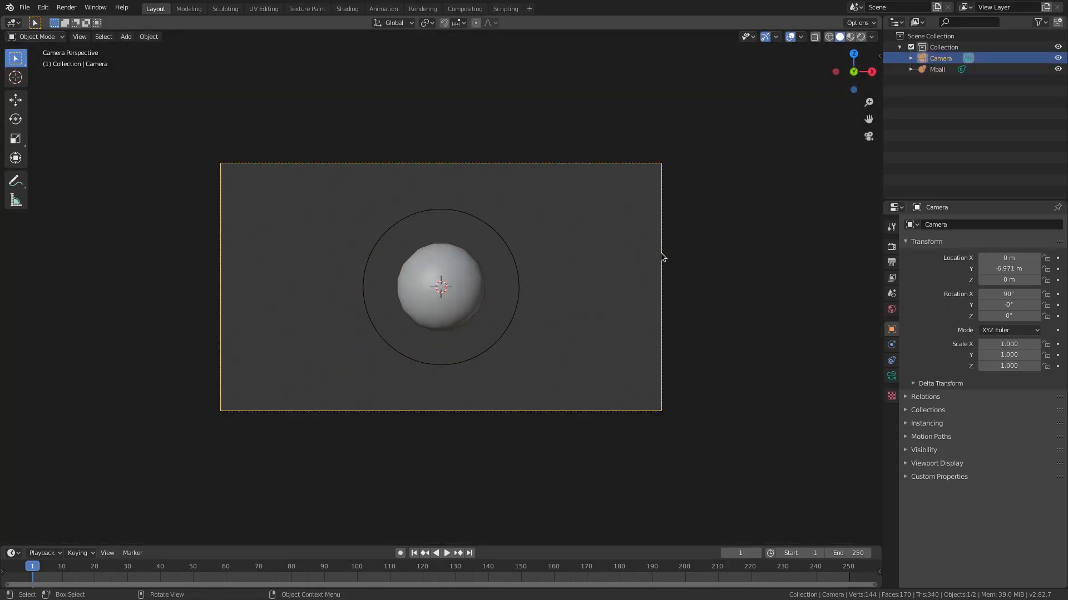
click(891, 247)
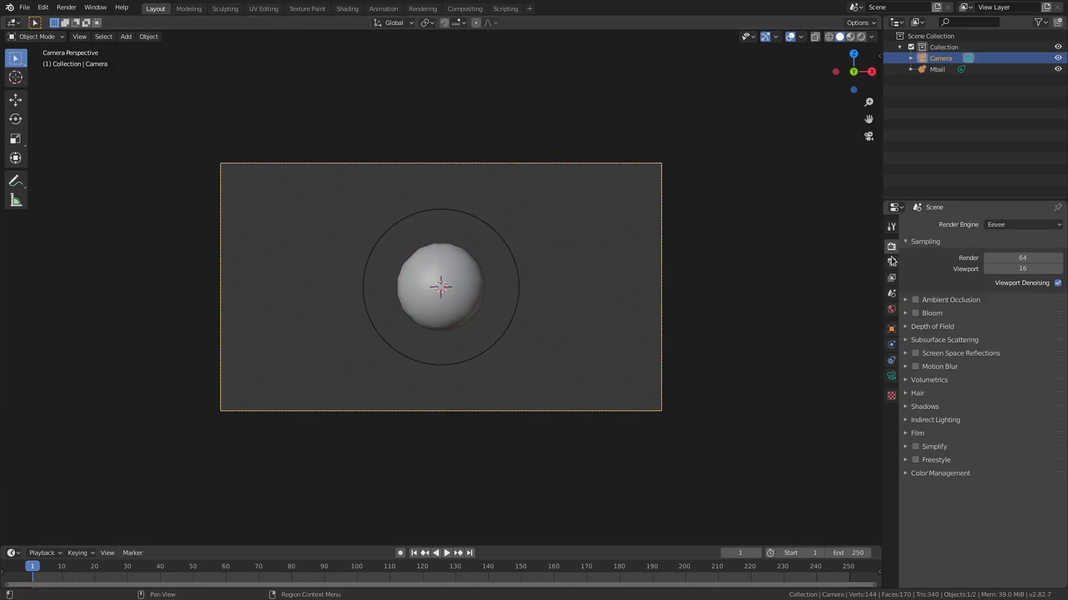
click(891, 262)
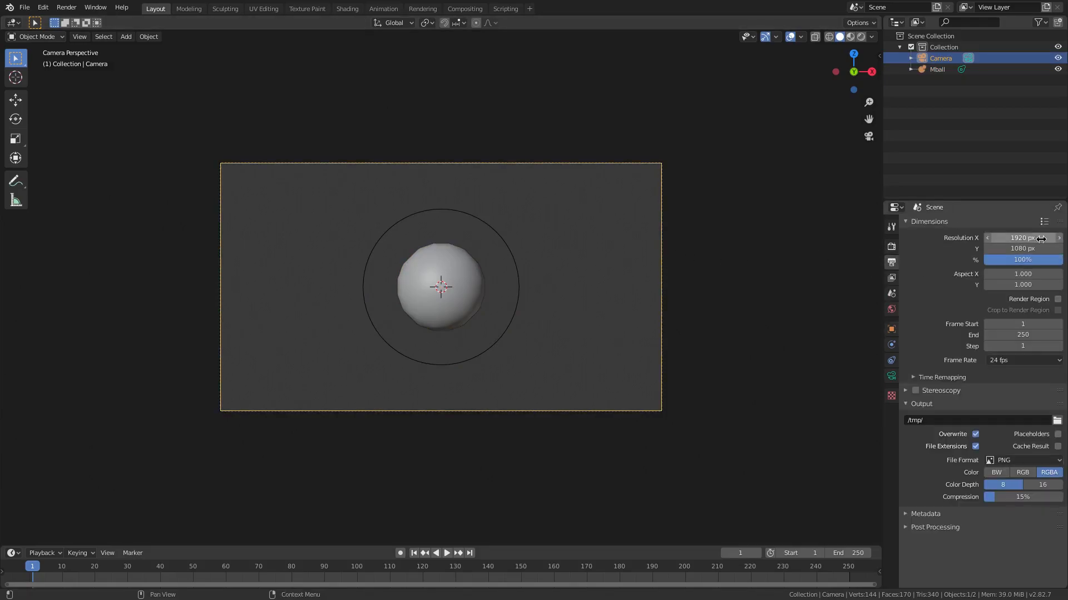
click(1033, 238)
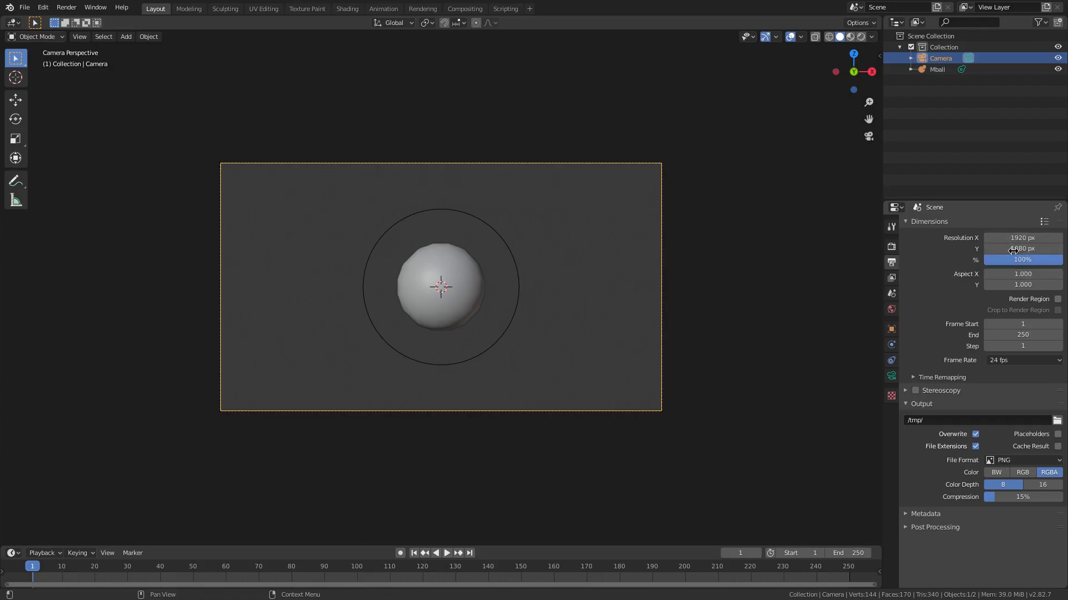
text(2500)
key(Return)
click(1034, 248)
text(3500)
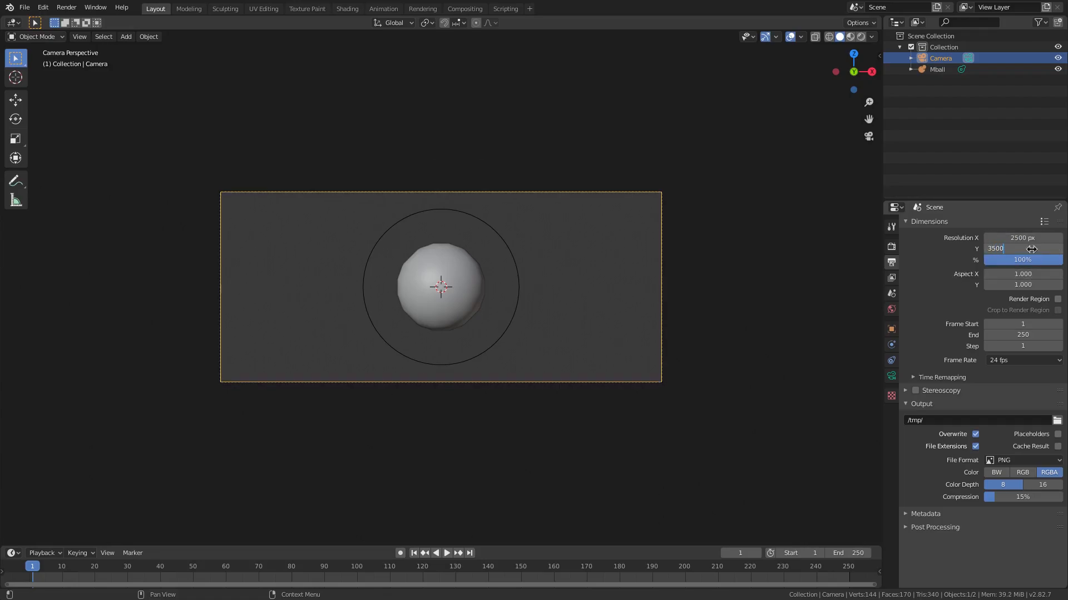
key(Return)
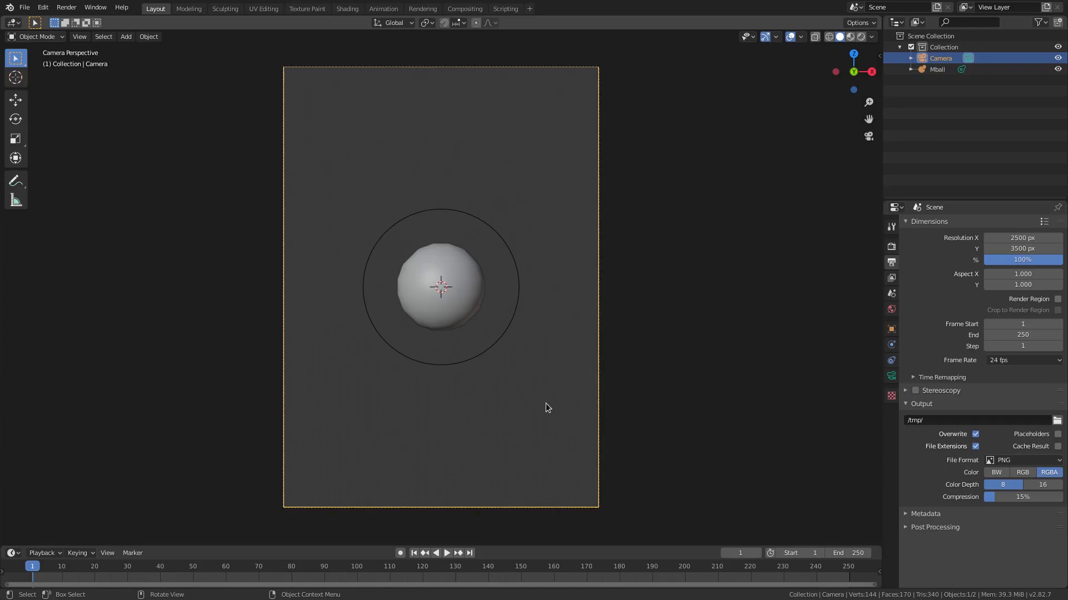
- Show the metaball's data settings and scale the ball down slightly more within the camera frame
click(438, 288)
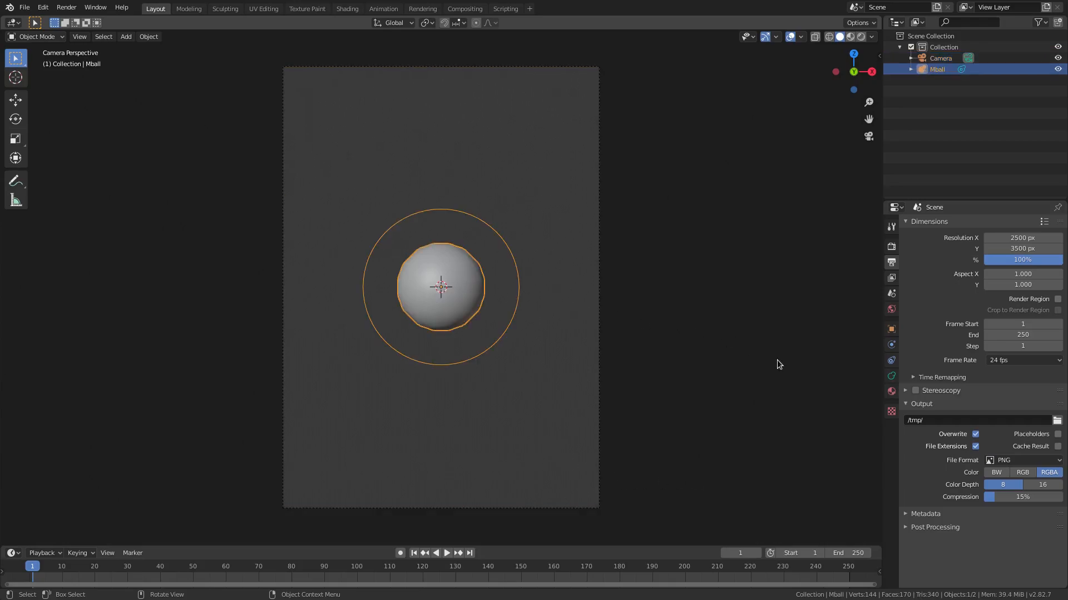
click(892, 377)
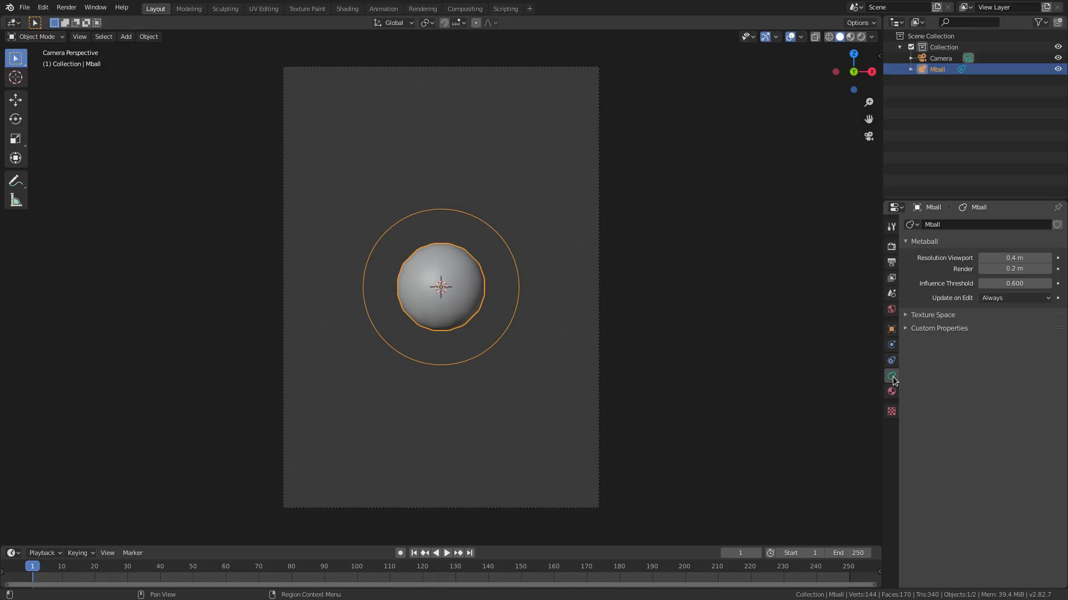
key(s)
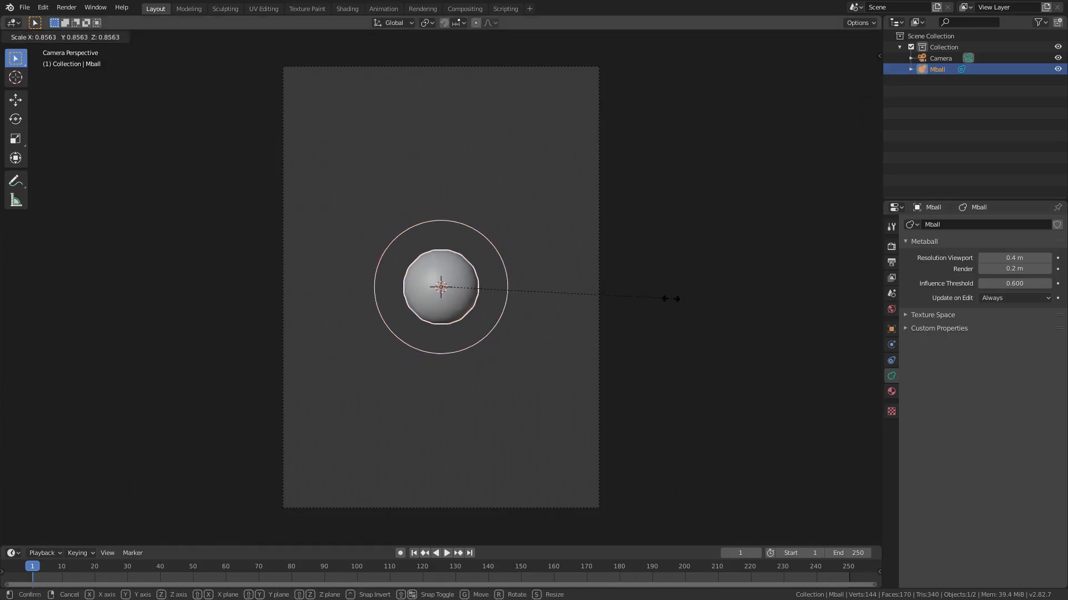
click(664, 300)
- Duplicate the metaball and position the copy diagonally above the original so the two blend together
key(shift+d)
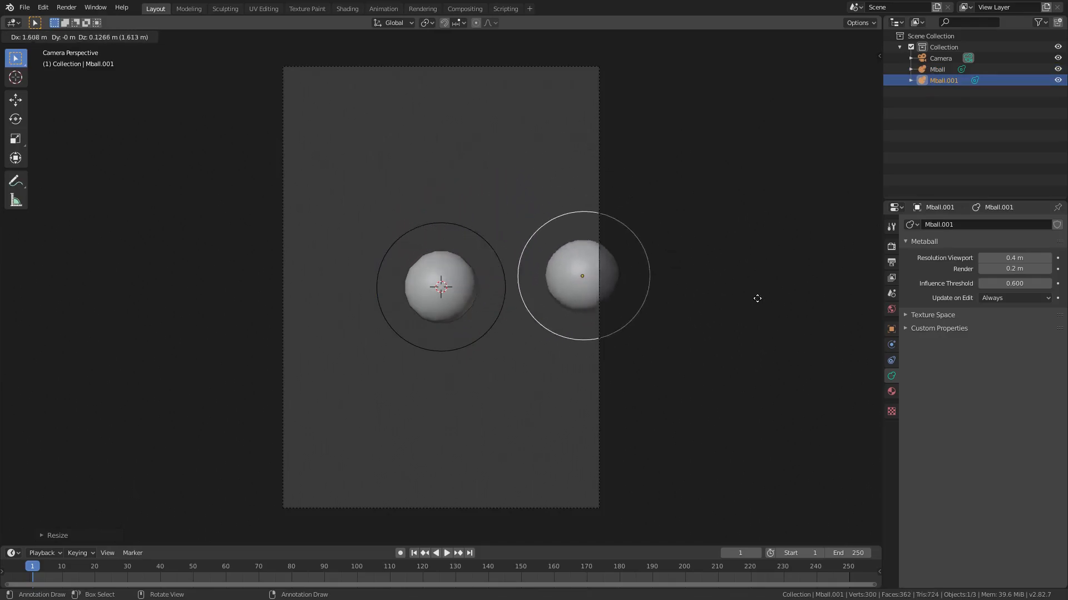
click(702, 260)
mouse_move(585, 271)
middle_down()
mouse_move(646, 282)
mouse_move(584, 281)
middle_up()
key(g)
click(615, 276)
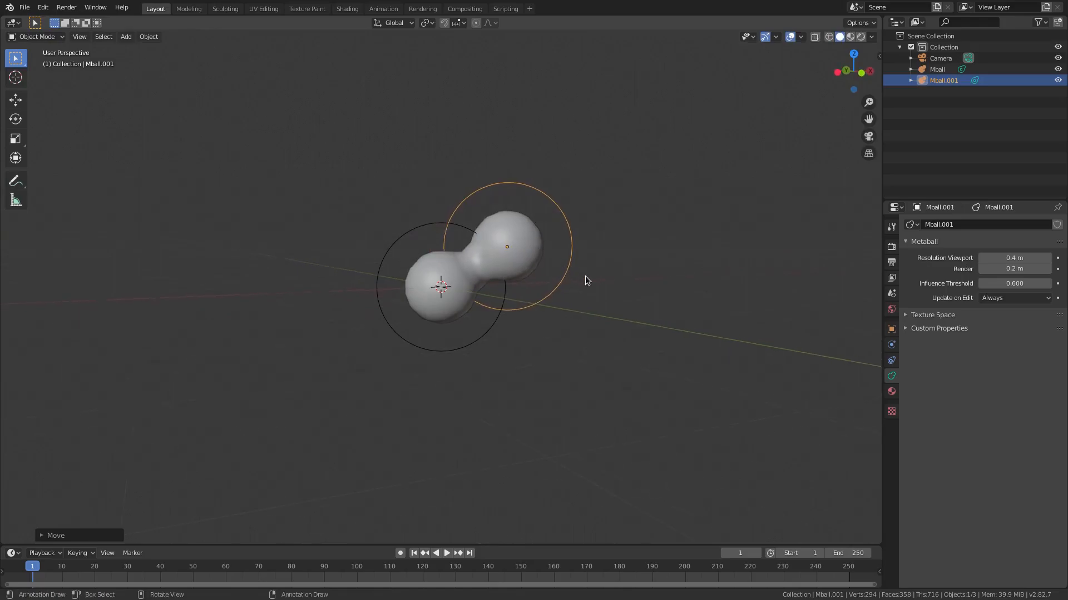
- Duplicate the second ball upward, scale the copy down and shift it in depth while it stays fused to the shape
key(shift+d)
click(548, 232)
key(s)
click(621, 239)
middle_drag(621, 239, 544, 248)
key(g)
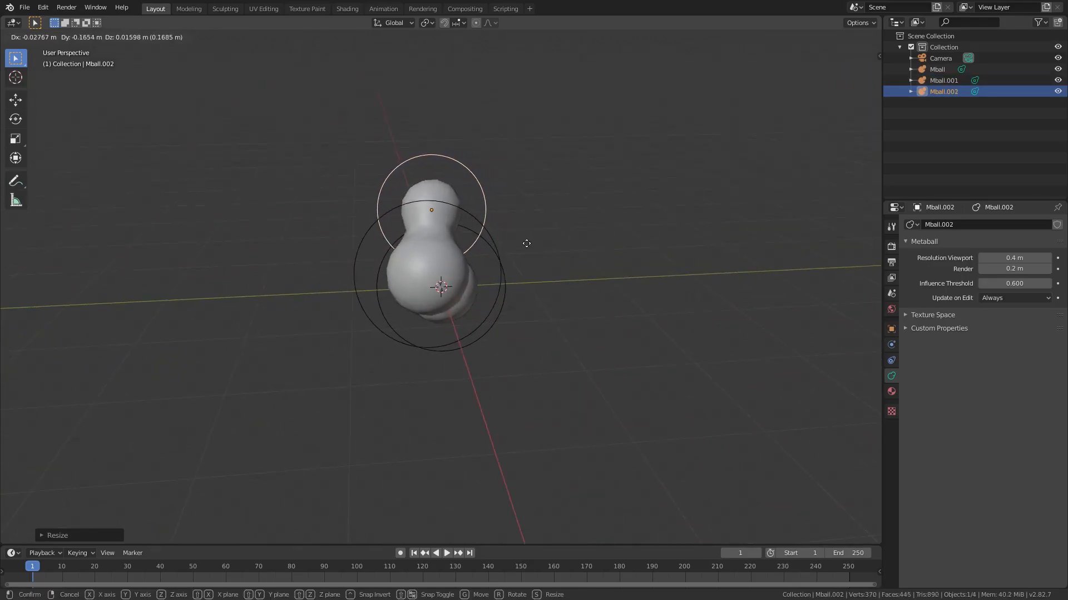
click(562, 250)
- Duplicate the third ball above the cluster and enlarge the copy into a big upper ball
key(shift+d)
click(505, 219)
key(s)
click(538, 223)
- Duplicate the big upper ball to add a fifth ball, and briefly hide and unhide it to check the cluster
key(shift+d)
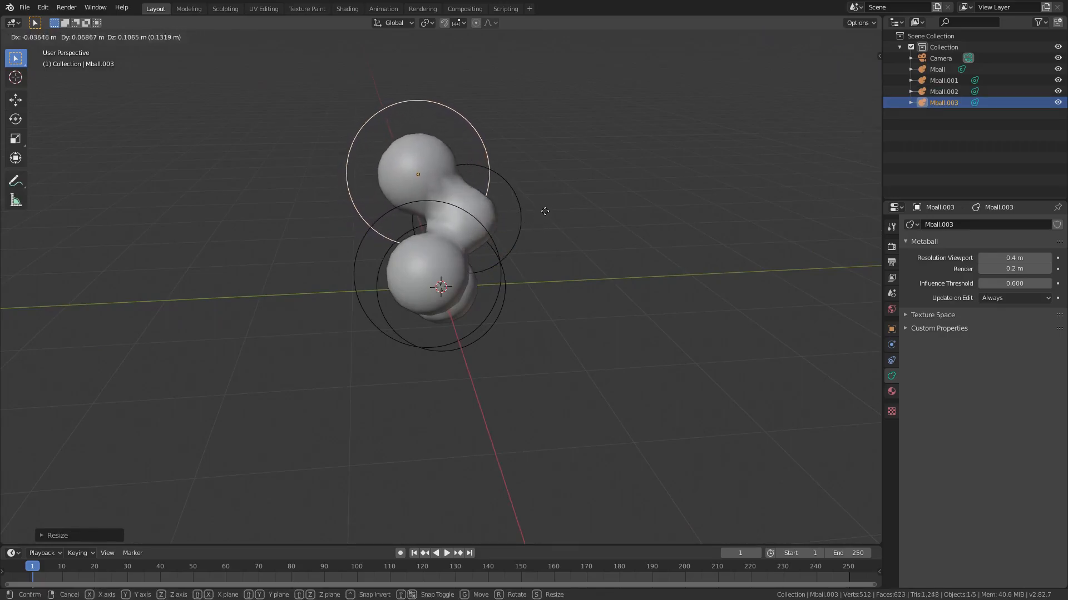
click(612, 174)
middle_drag(613, 174, 576, 205)
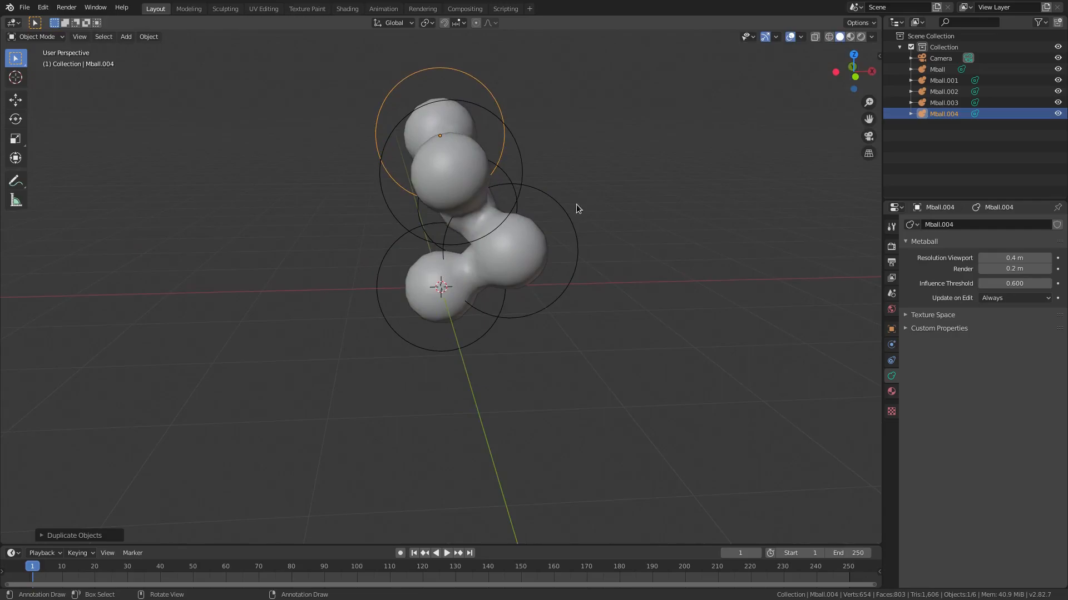
key(h)
key(alt+h)
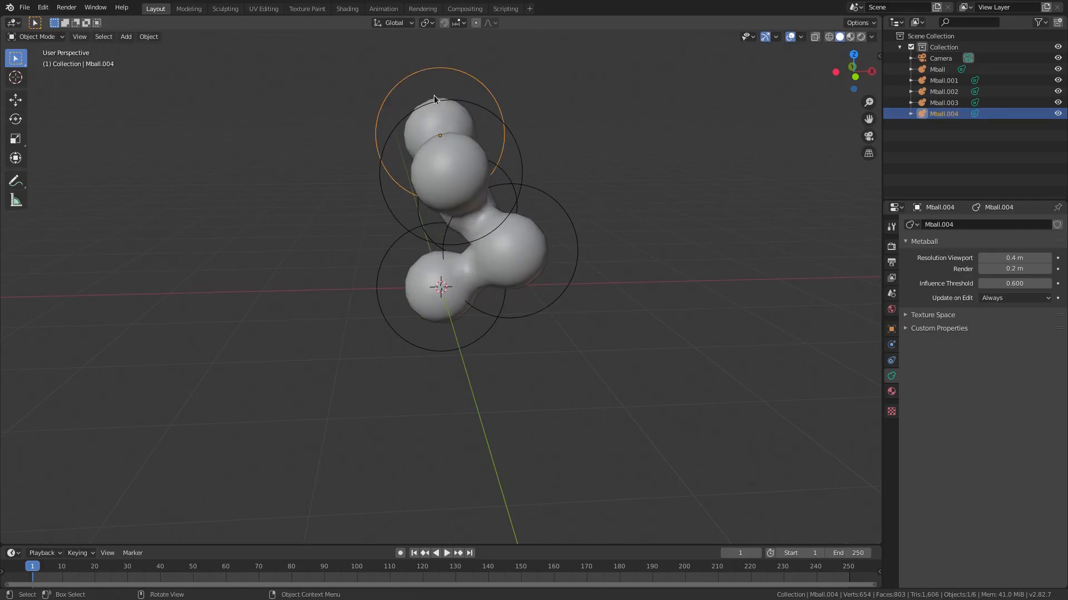
- Scale the fifth ball down and move it beside the big upper ball so they blend together
key(g)
click(565, 112)
key(s)
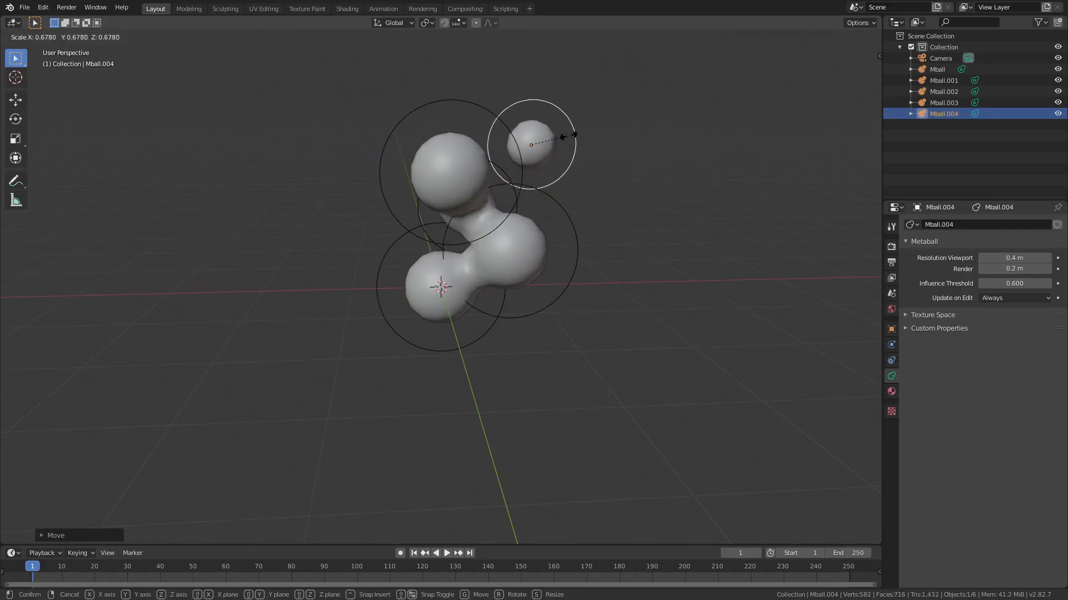
click(554, 140)
key(s)
key(g)
click(610, 169)
mouse_move(610, 169)
middle_down()
mouse_move(476, 176)
mouse_move(590, 204)
mouse_move(584, 189)
mouse_move(609, 166)
middle_up()
key(g)
click(510, 193)
- Duplicate the fifth ball twice, placing one copy farther out at the upper right and another at the upper left of the lowest ball
key(shift+d)
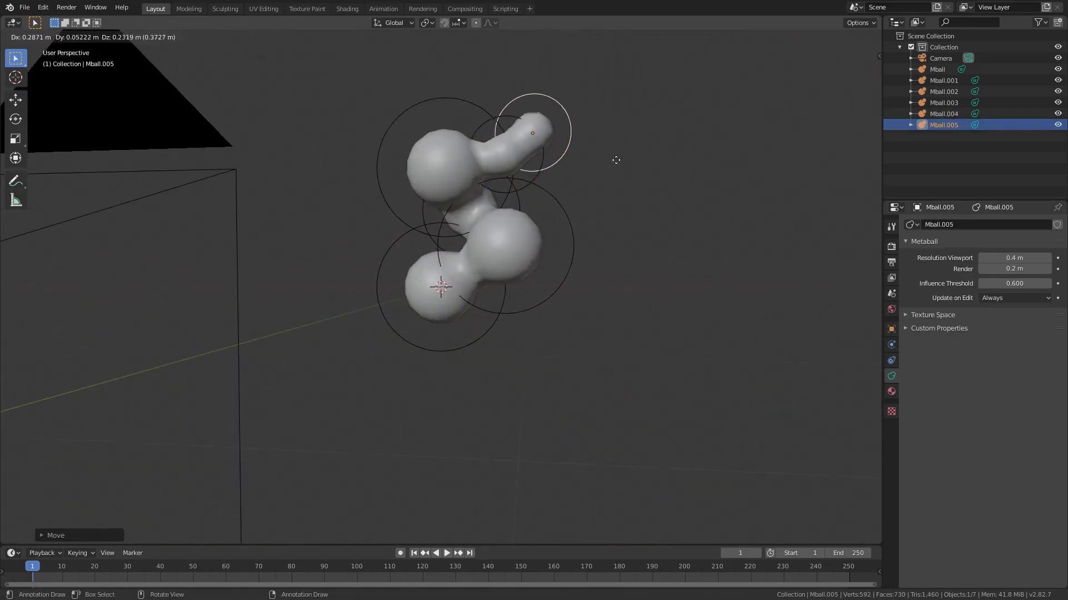
click(622, 160)
key(shift+d)
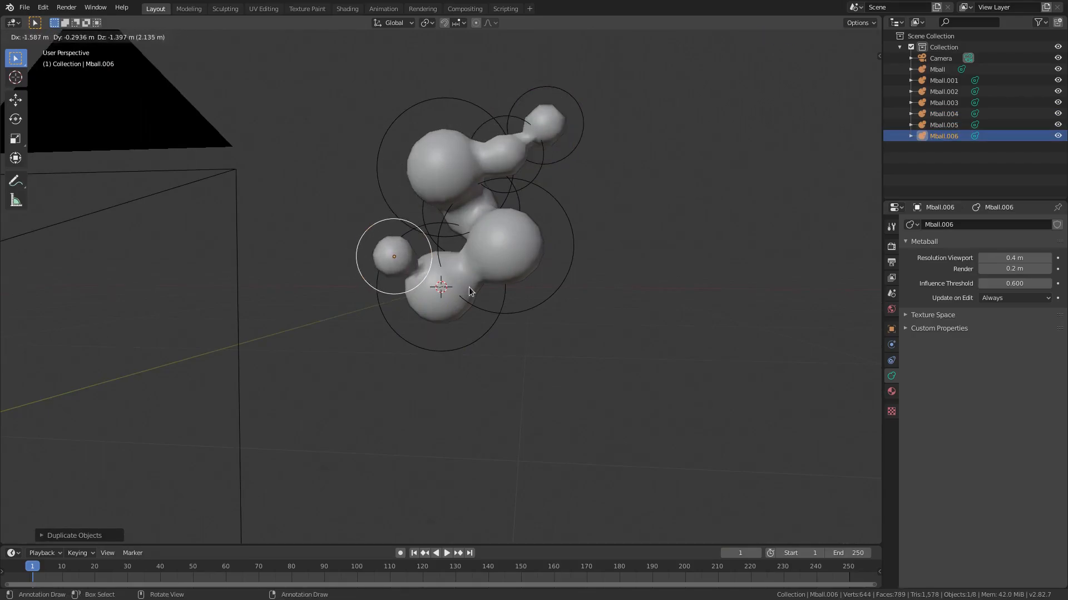
click(469, 287)
- Duplicate the newest small ball up to the left of the cluster, enlarge the copy and check it in the camera view
middle_drag(468, 286, 531, 267)
key(shift+d)
click(477, 223)
key(s)
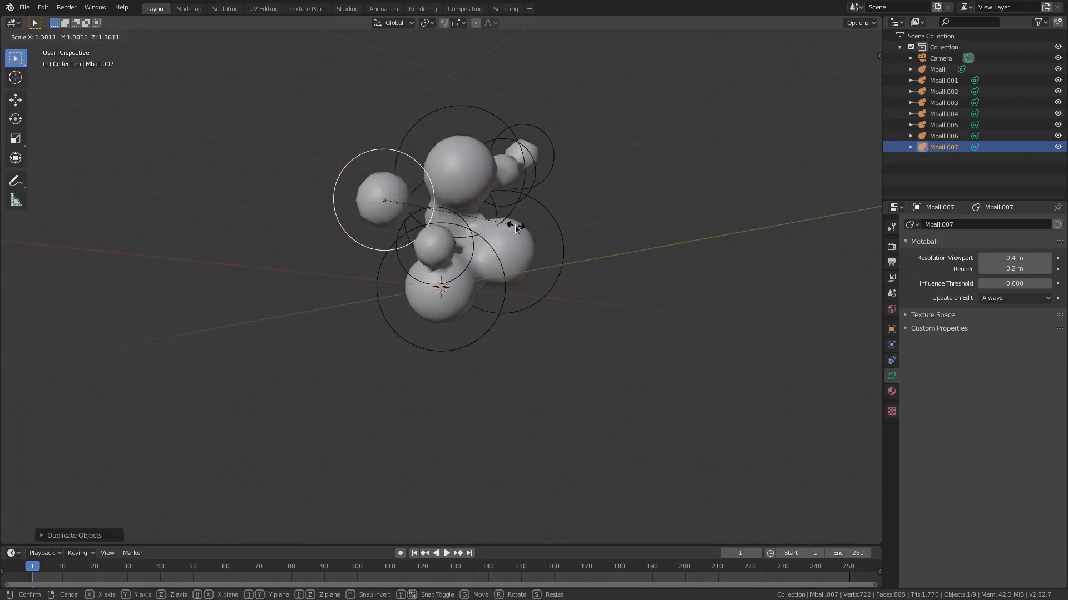
click(489, 225)
middle_drag(489, 225, 447, 232)
key(KP_0)
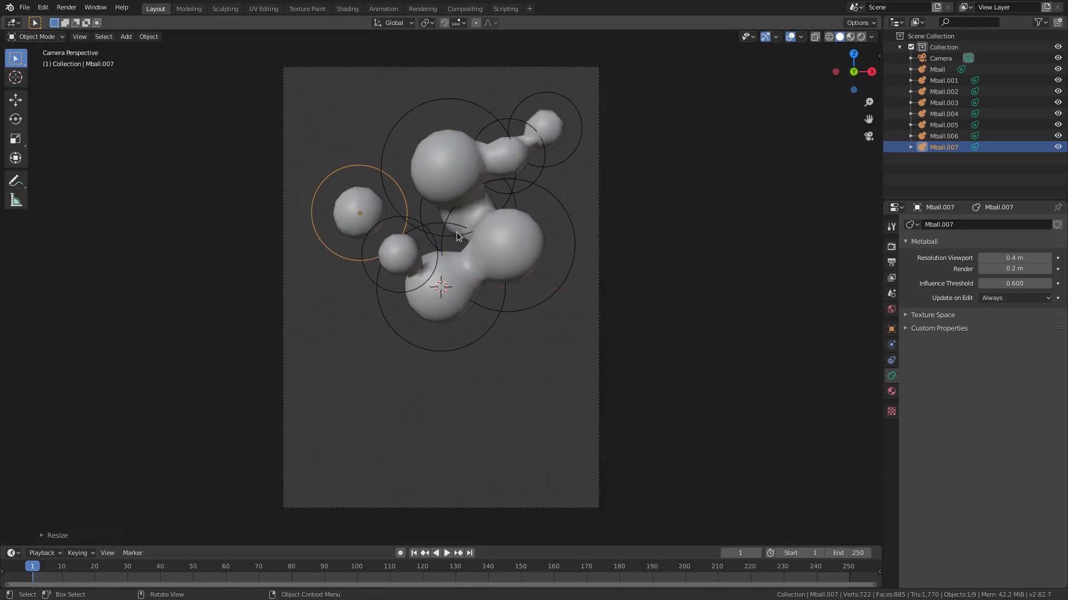
- Move the small ball beside the lowest ball down and left so the two blend
click(428, 253)
click(431, 251)
key(g)
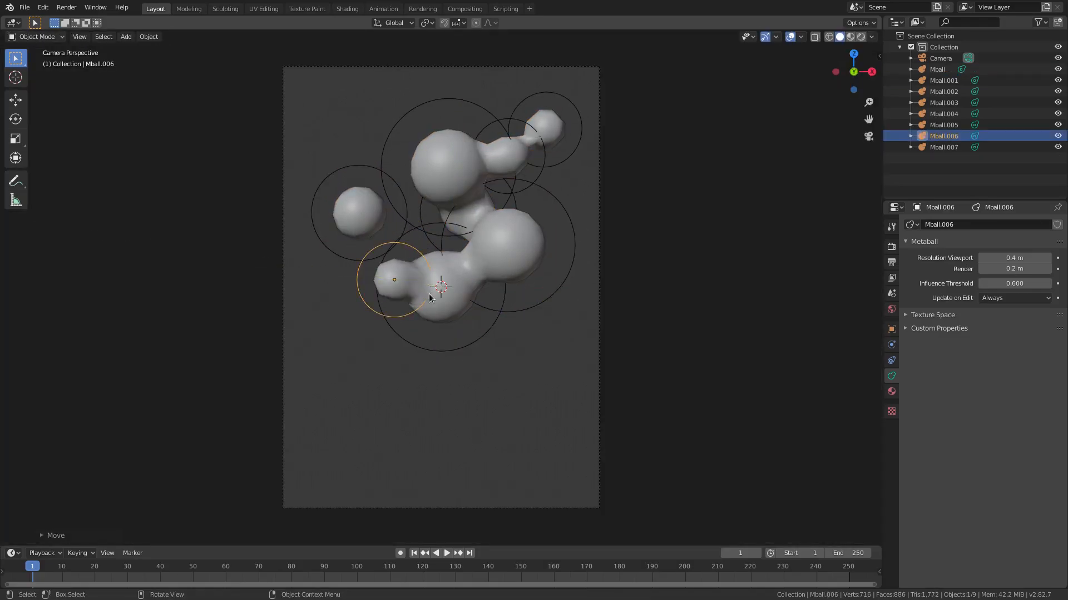
click(423, 287)
- Enlarge the outermost upper-right ball into a big ball
click(544, 126)
key(s)
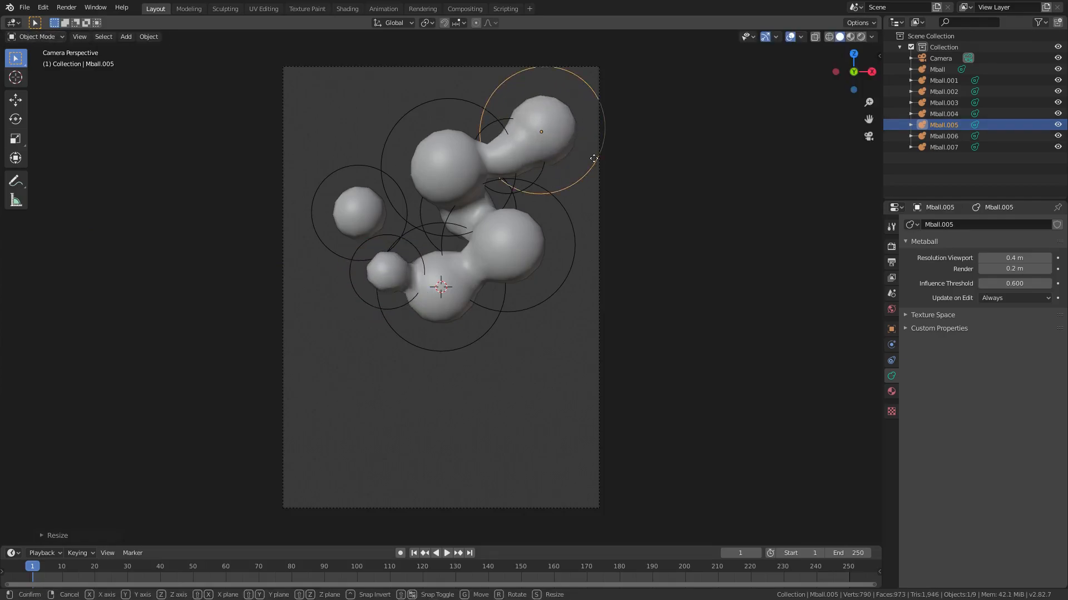
click(555, 167)
- Duplicate the detached left ball into the gap between the big upper-right ball and the middle ball, and adjust its size to bridge them
click(366, 209)
key(shift+d)
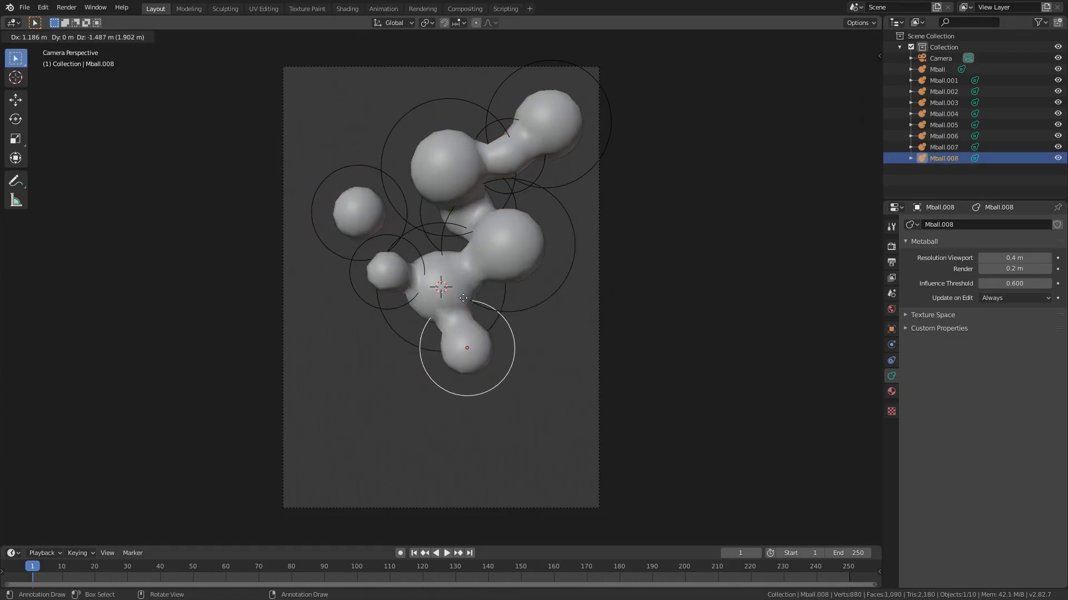
click(544, 144)
key(s)
click(643, 228)
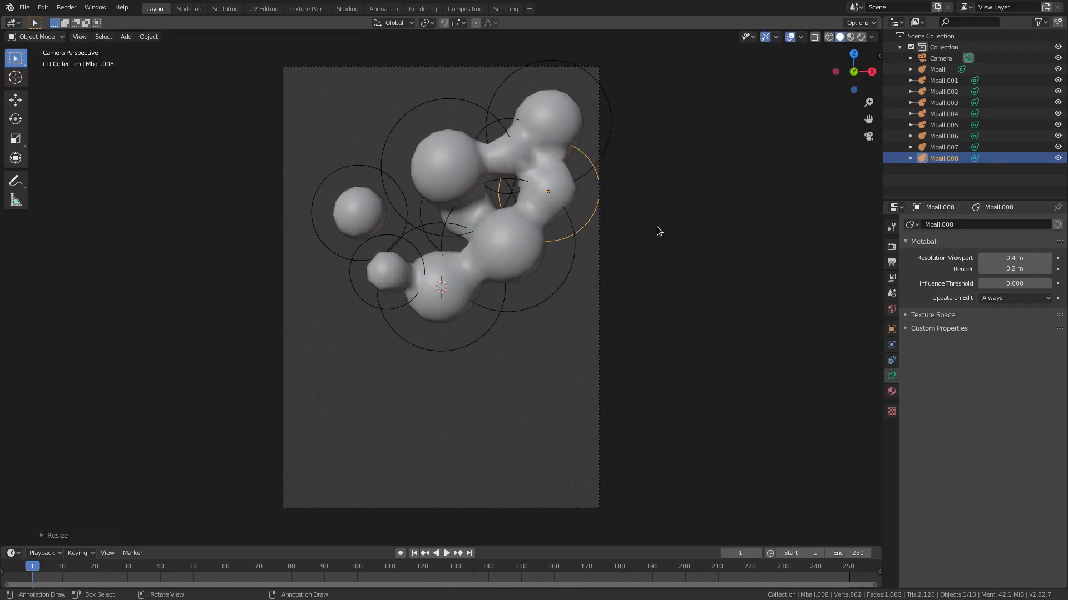
- Duplicate the bridging ball to the upper left, scale the copy down and position it above the detached left ball
middle_drag(700, 236, 673, 289)
key(shift+d)
click(497, 188)
key(s)
click(491, 205)
key(g)
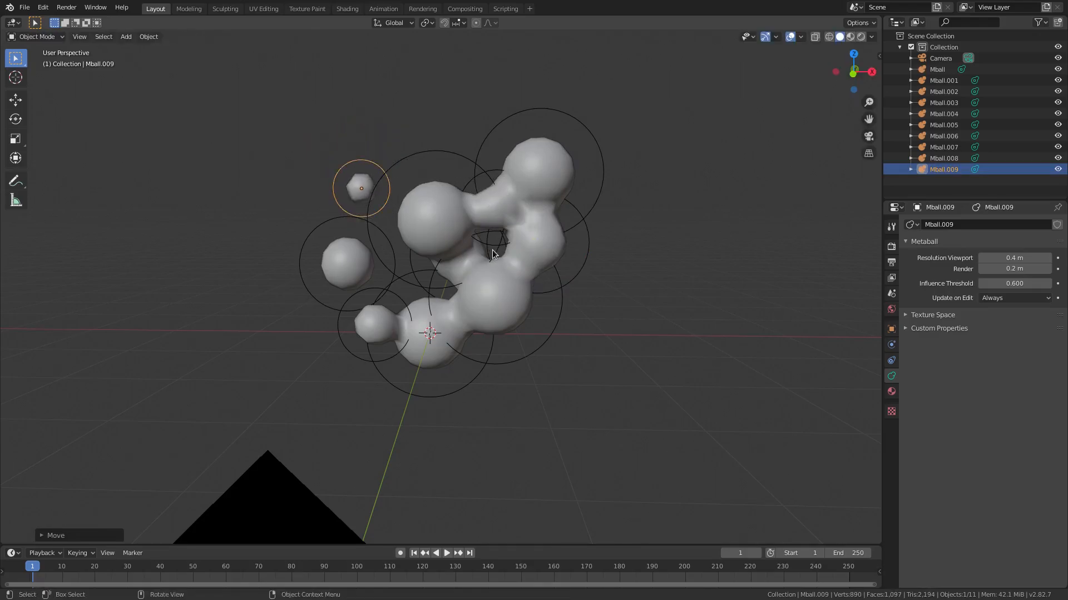
click(492, 249)
- Duplicate the small upper-left ball, shrink the copy and arrange it as a tiny droplet at the top of the composition
key(shift+d)
click(552, 195)
key(s)
click(513, 175)
key(g)
click(484, 169)
drag(356, 158, 384, 133)
shift+click(421, 105)
- Duplicate the topmost droplet into the gap between the two big upper balls, enlarge the copy and adjust its position
key(shift+d)
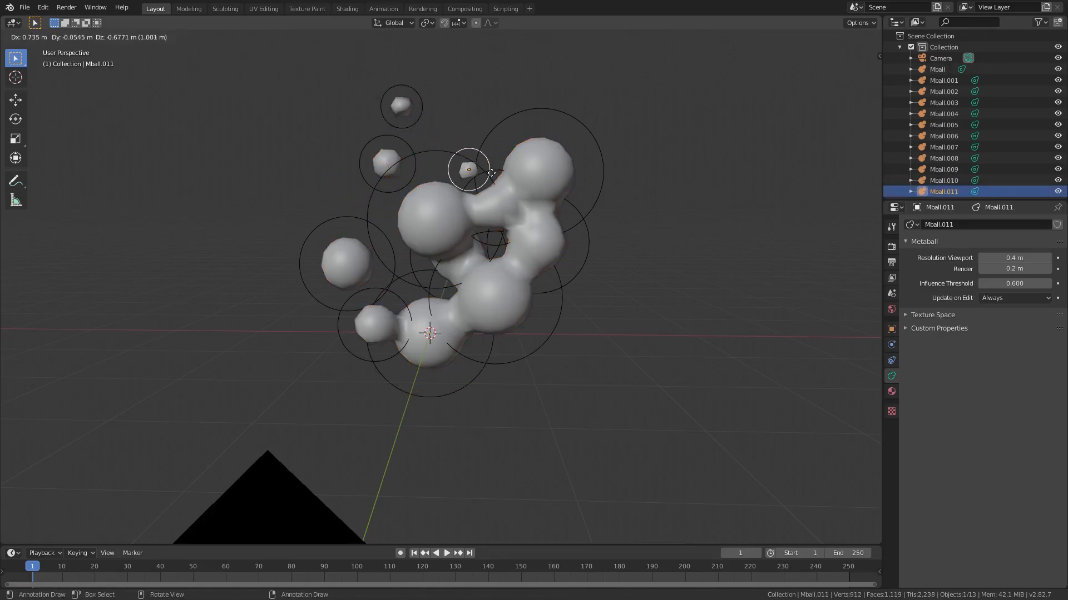
click(493, 167)
key(s)
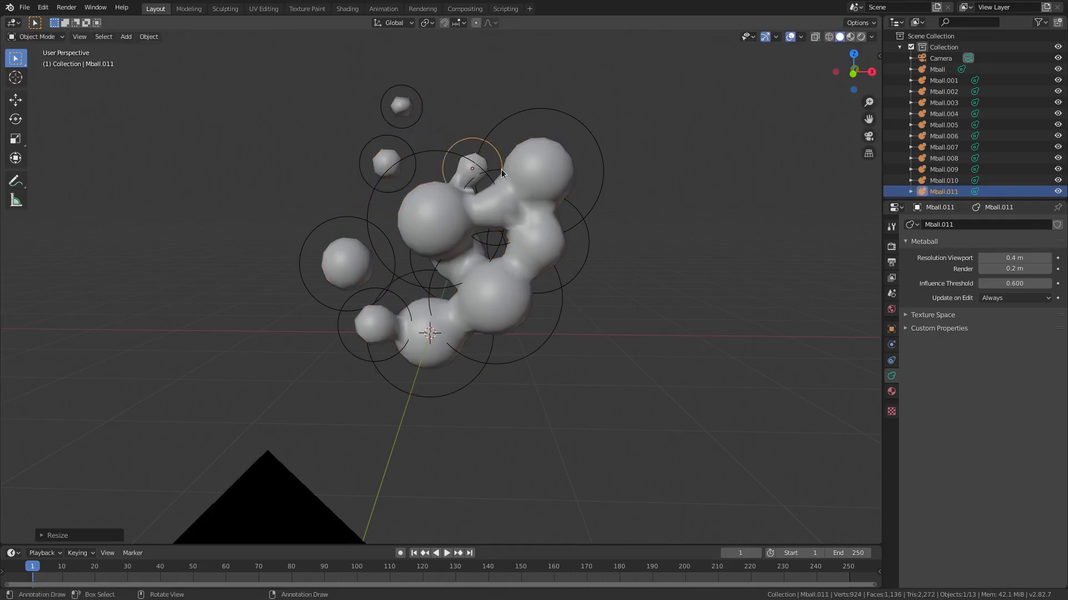
click(501, 169)
key(g)
click(498, 167)
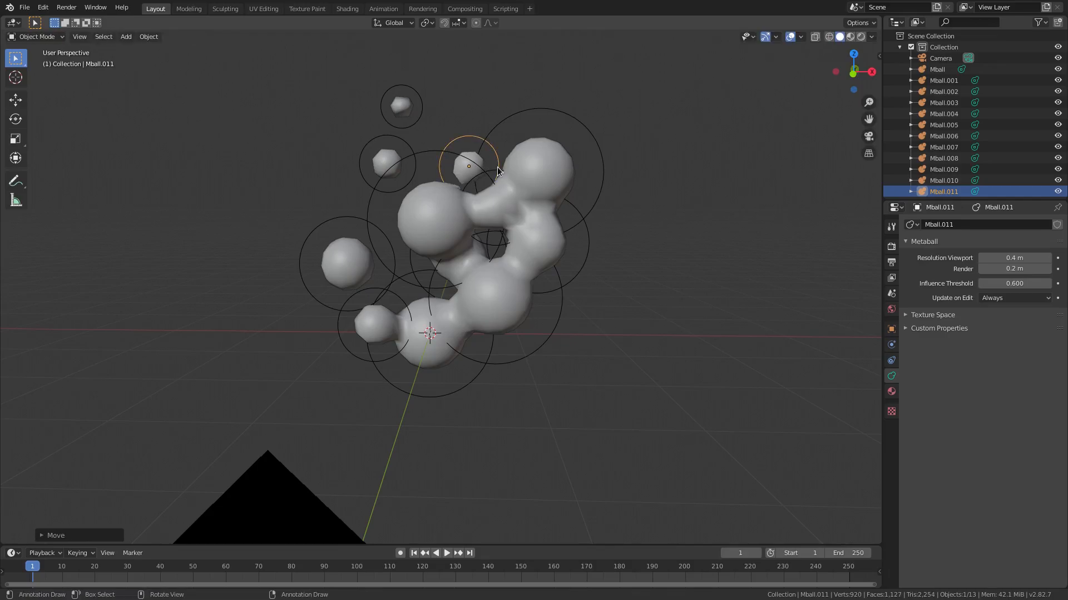
- Duplicate that ball to the lower right of the cluster and enlarge the copy
key(shift+d)
click(600, 325)
key(s)
click(619, 322)
- Add two small droplets below the lower-right ball by duplicating and shrinking, making the outer one the smallest
key(shift+d)
click(564, 393)
key(s)
click(543, 393)
key(shift+d)
click(600, 396)
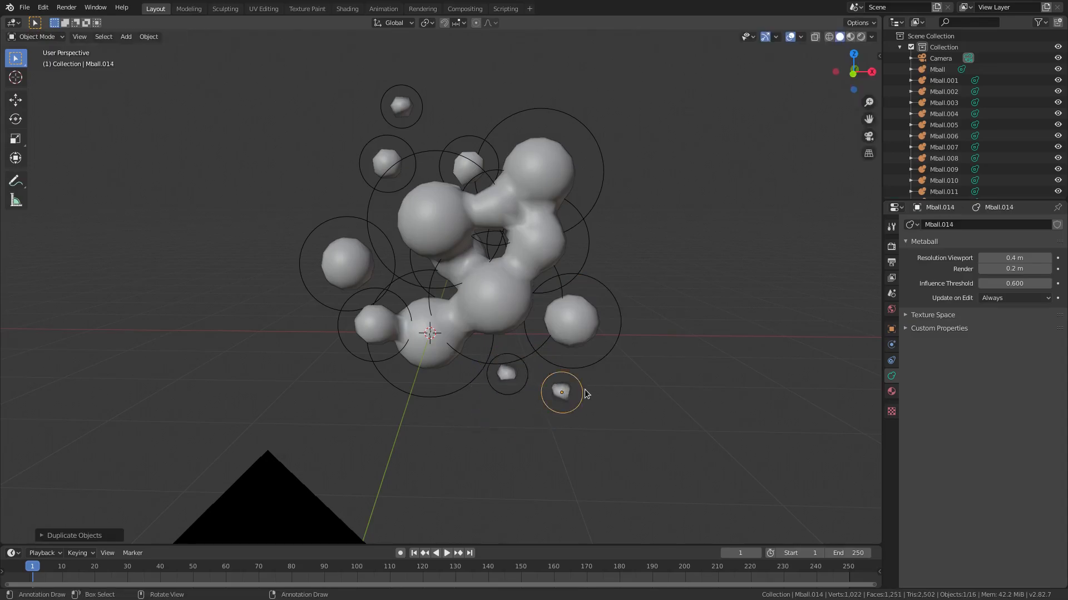
key(s)
click(583, 387)
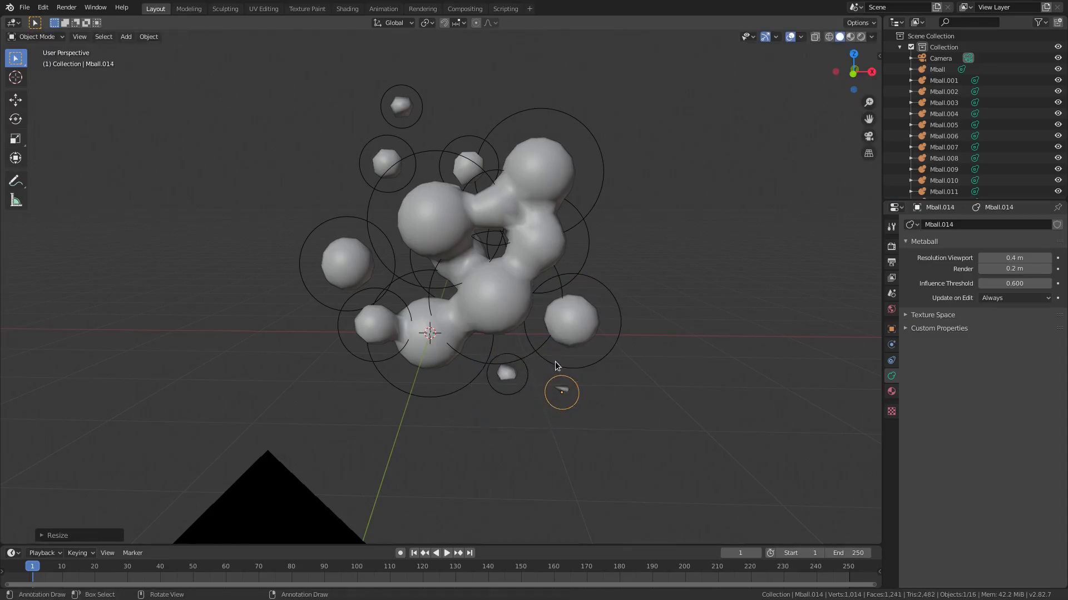
- Set the metaball resolution to 0.05 m for both viewport and render
middle_drag(561, 371, 598, 312)
scroll(603, 344, up, 4)
shift+middle_drag(751, 495, 587, 417)
scroll(587, 417, up, 3)
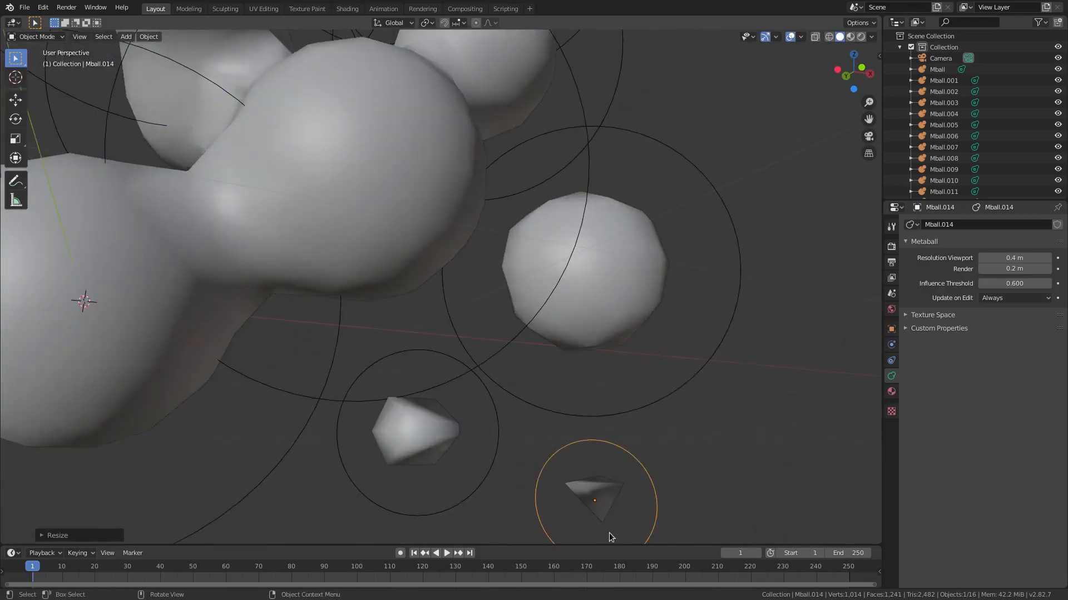
scroll(603, 529, down, 5)
middle_drag(512, 329, 538, 361)
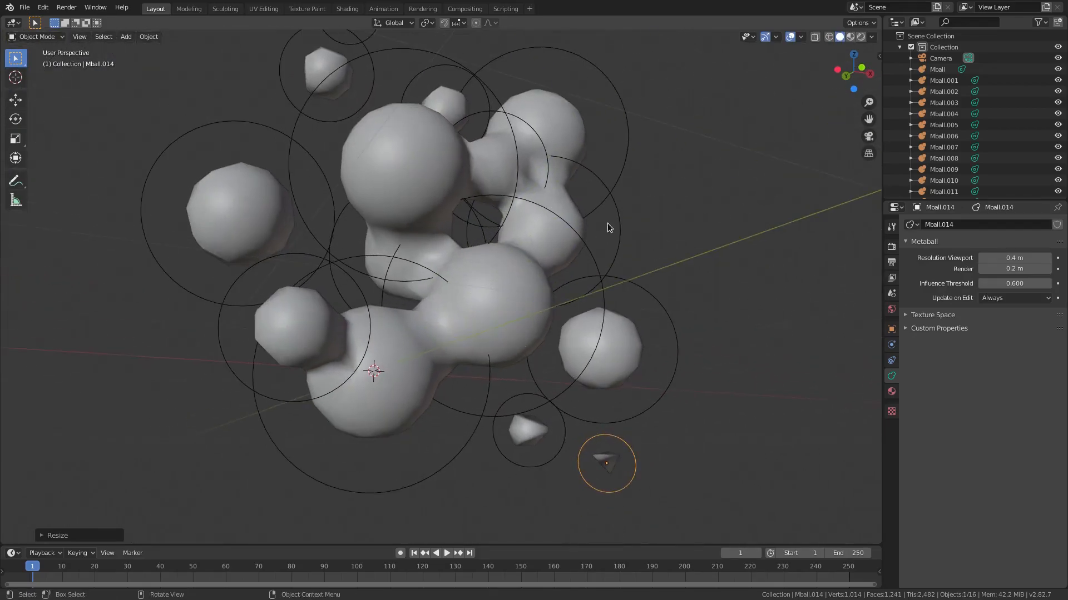
drag(1029, 257, 995, 257)
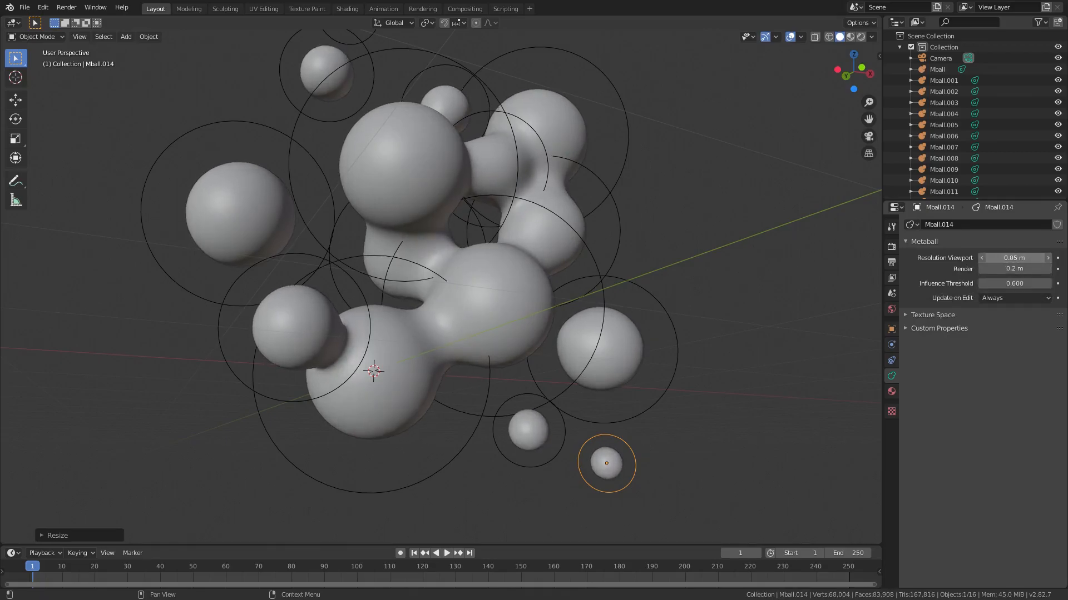
click(1013, 269)
click(987, 270)
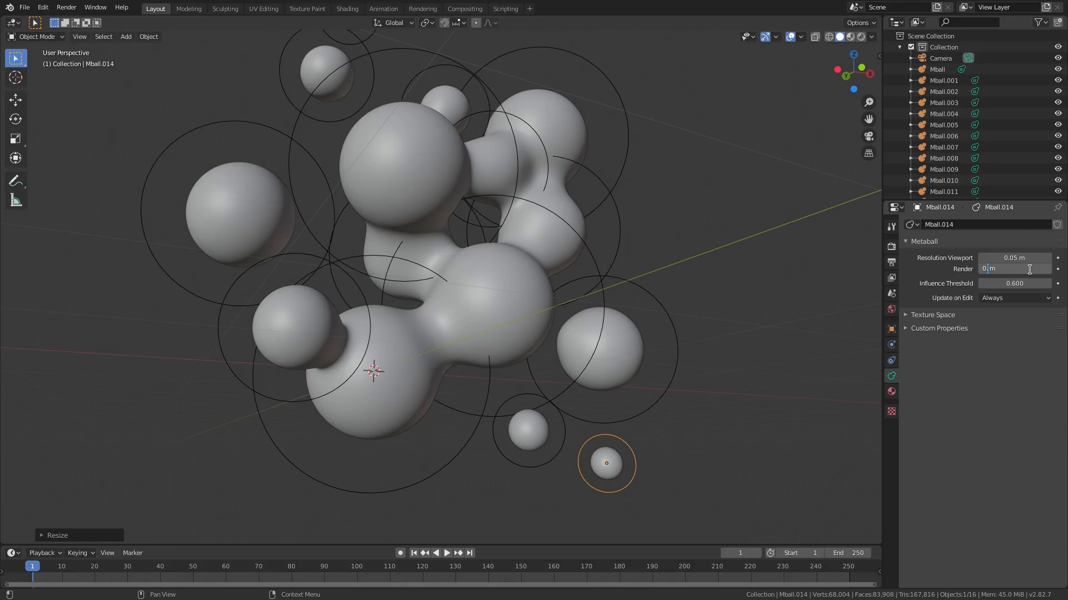
key(Return)
- In the camera view, nudge the small ball between the two big upper balls slightly upward
middle_drag(582, 357, 538, 351)
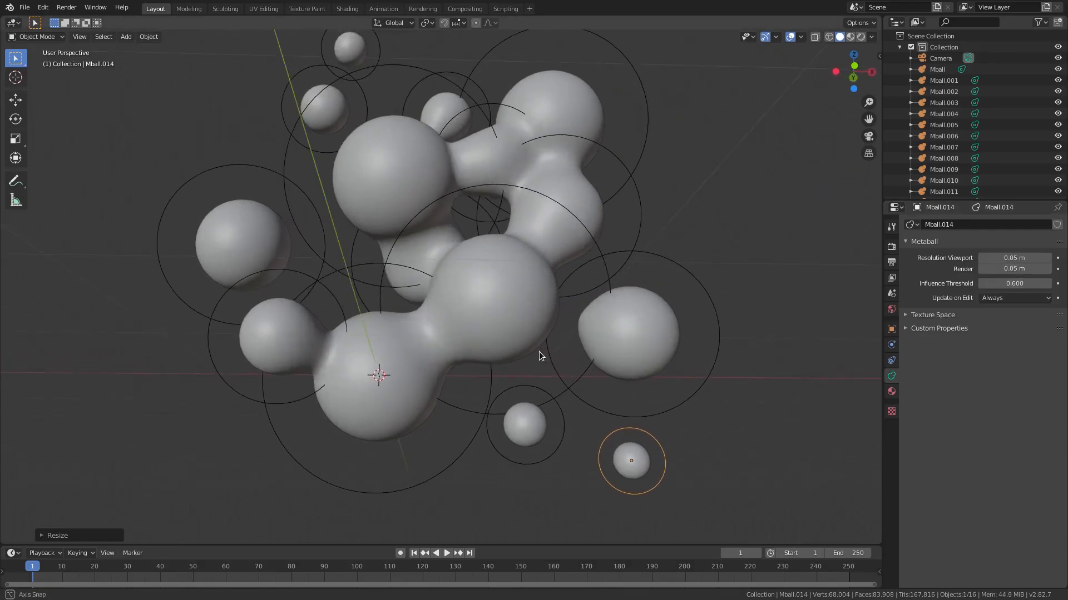
key(KP_0)
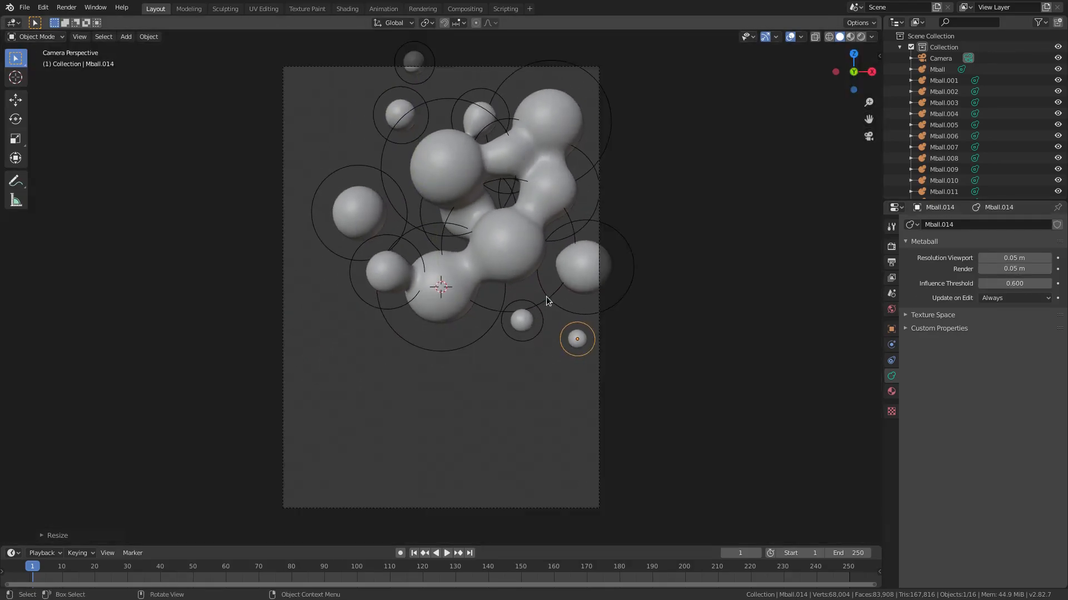
click(483, 85)
key(h)
key(alt+h)
key(g)
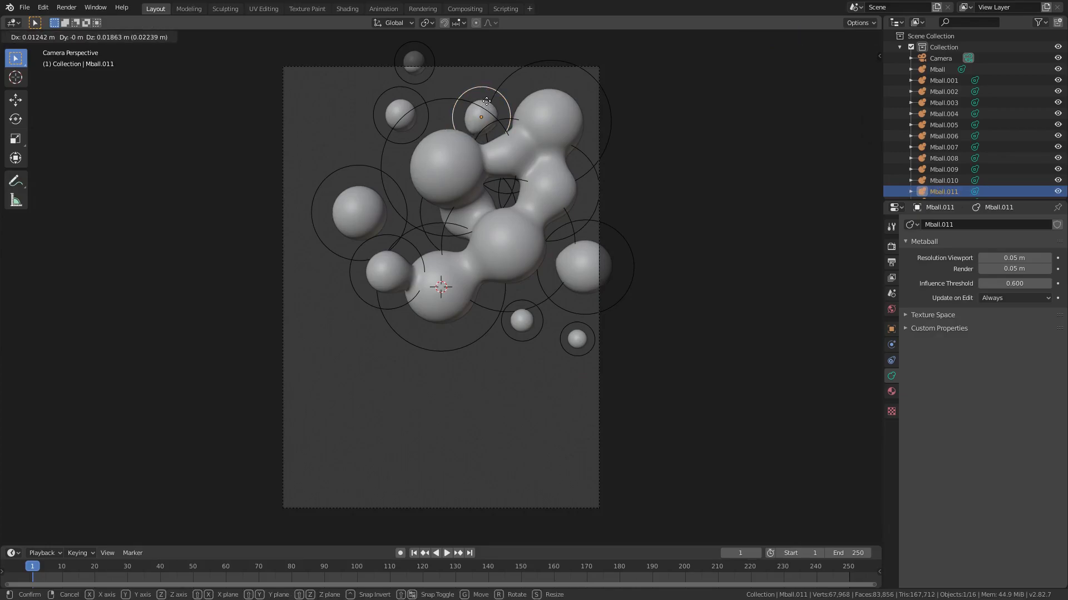
click(486, 101)
- Move the small upper-left ball down and right, closer to the big upper-left ball
click(424, 131)
key(g)
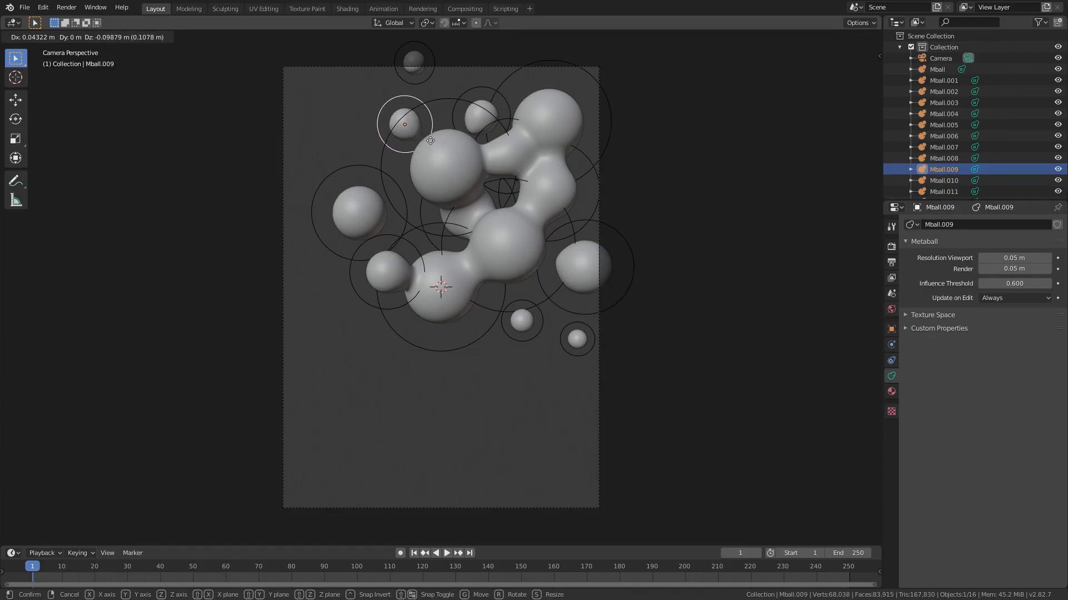
click(430, 143)
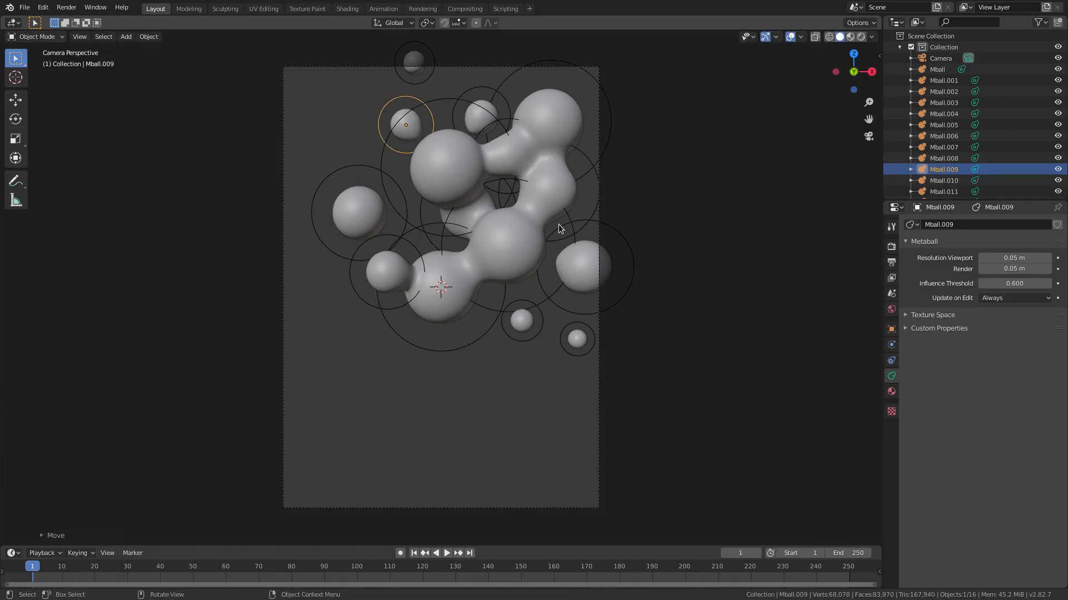
- Shift the smallest lower-right droplet slightly and scale it down further
click(579, 356)
click(576, 354)
key(shift+d)
click(576, 351)
key(s)
click(648, 355)
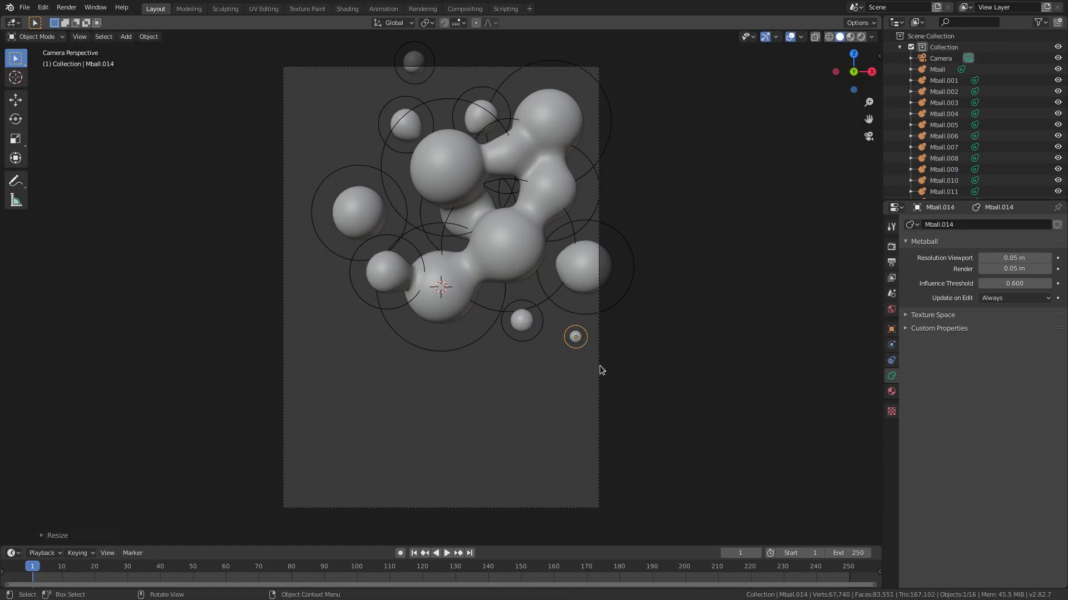
- Select all the metaballs without the camera and move the cluster down and left within the camera frame
middle_drag(601, 364, 549, 299)
key(b)
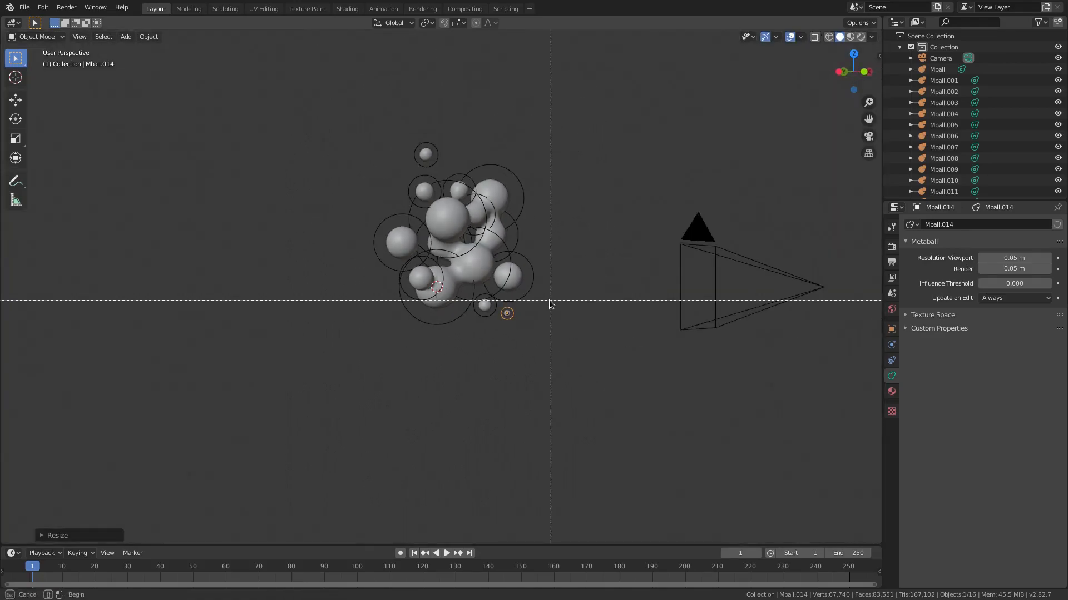
drag(346, 107, 528, 381)
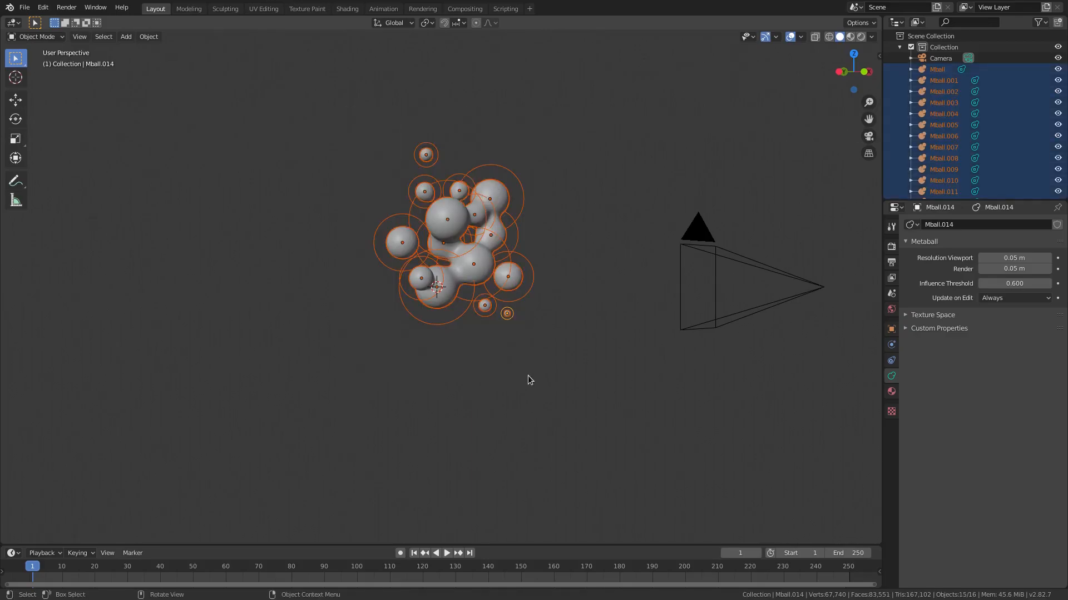
key(KP_0)
key(g)
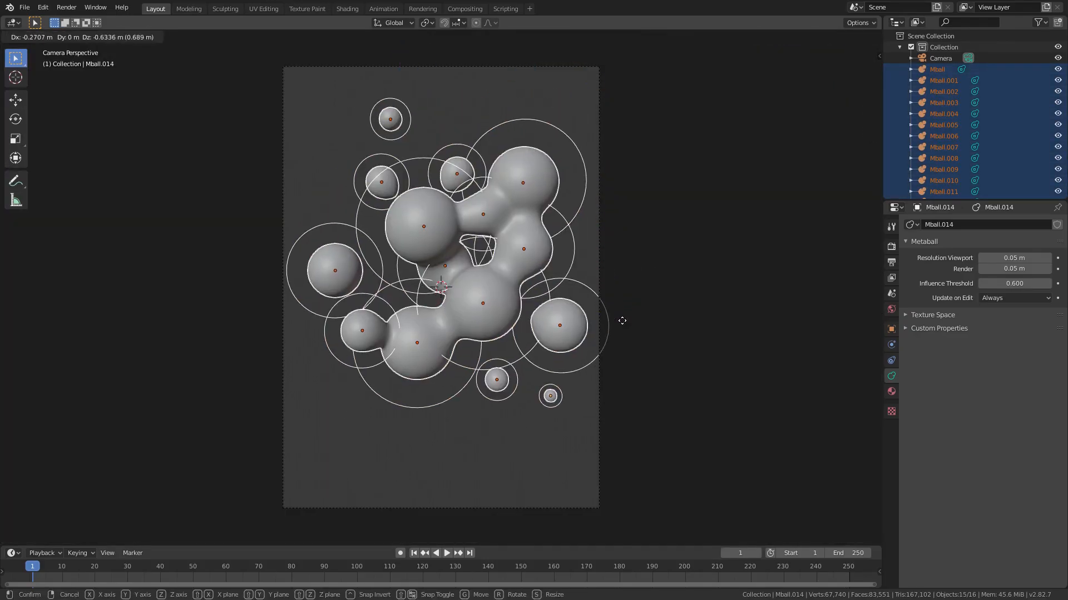
click(611, 322)
- Scale the whole metaball cluster down and move it toward the centre of the camera frame
key(s)
click(572, 322)
key(g)
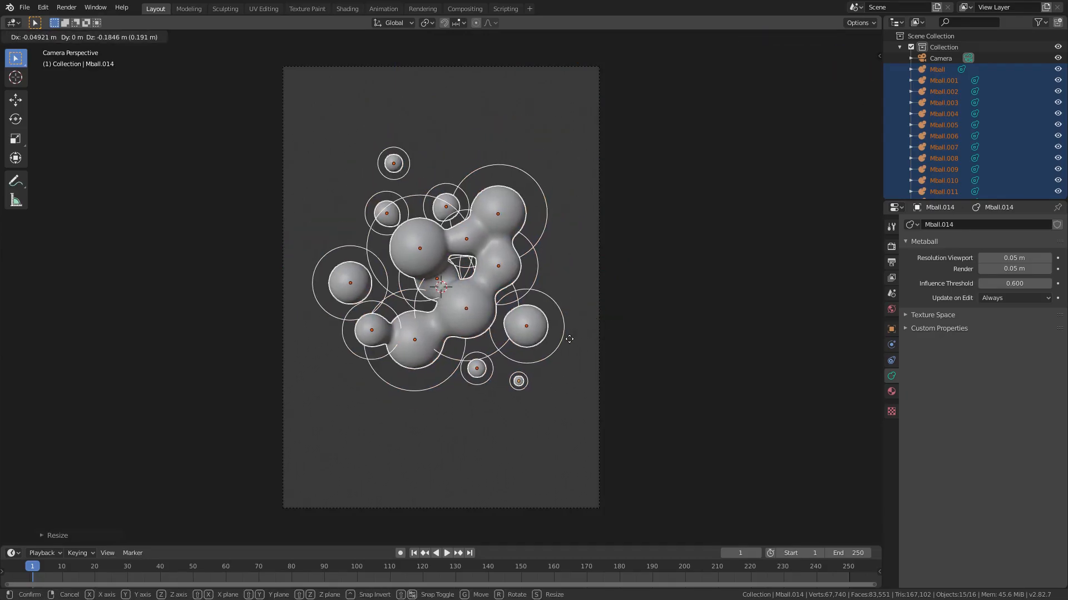
click(568, 342)
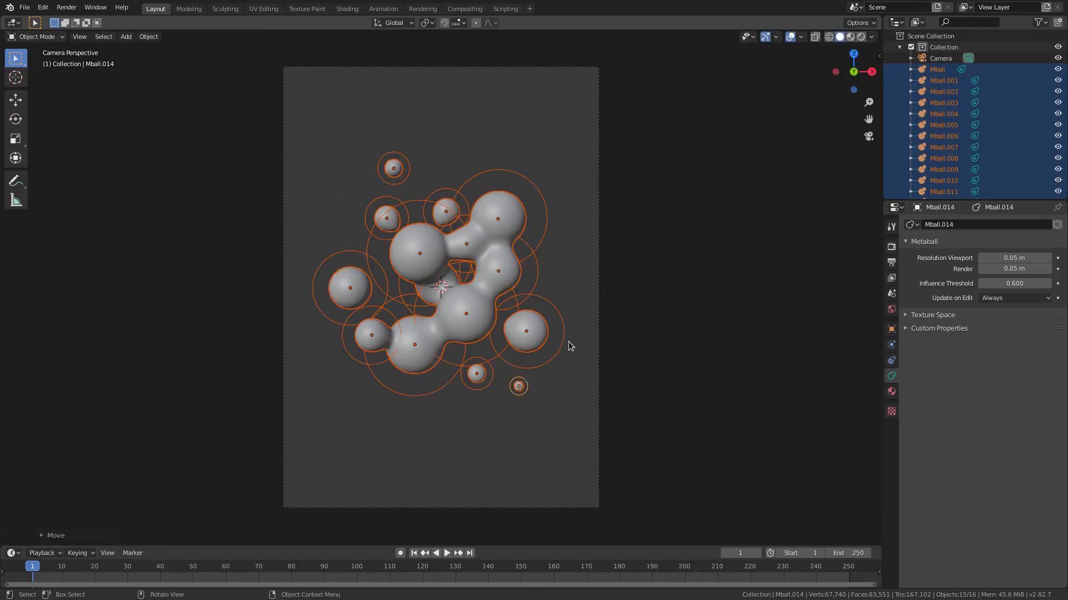
- Assign the existing material "Material" to the original metaball and look over its base color and surface settings
click(472, 319)
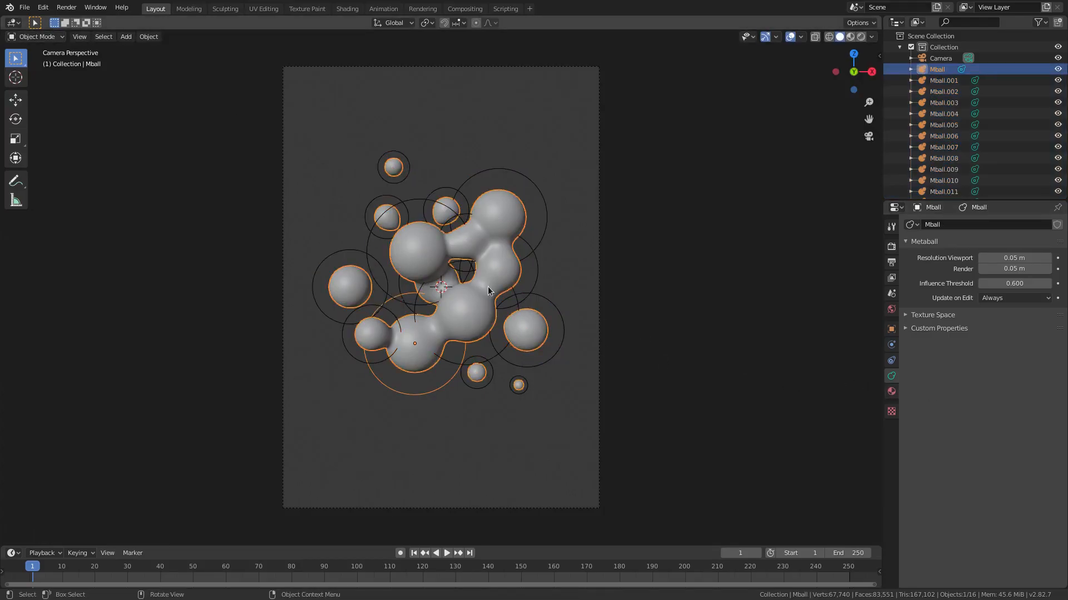
click(891, 391)
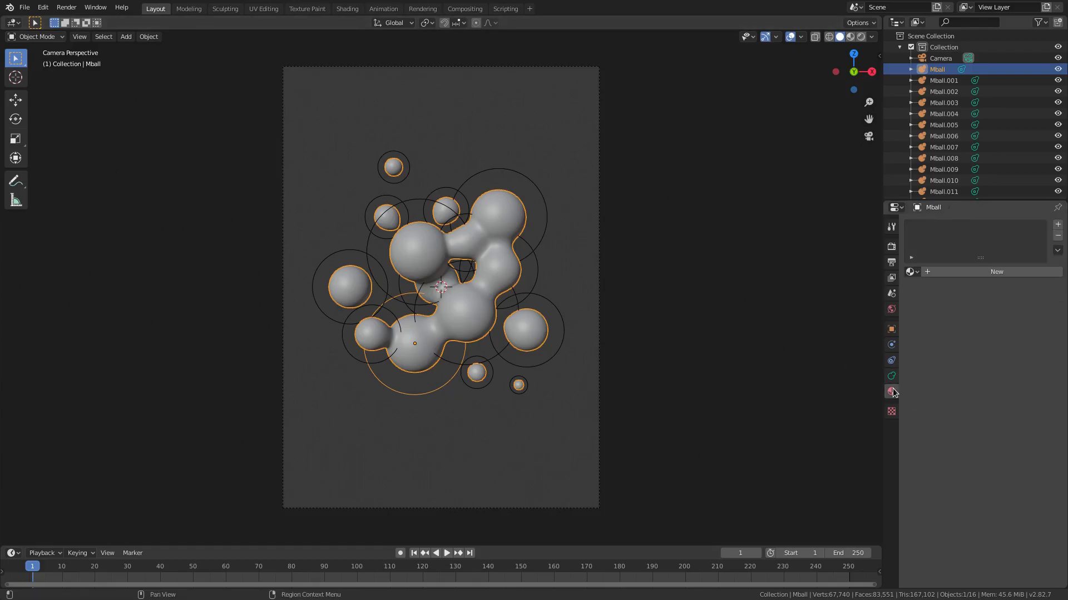
click(910, 273)
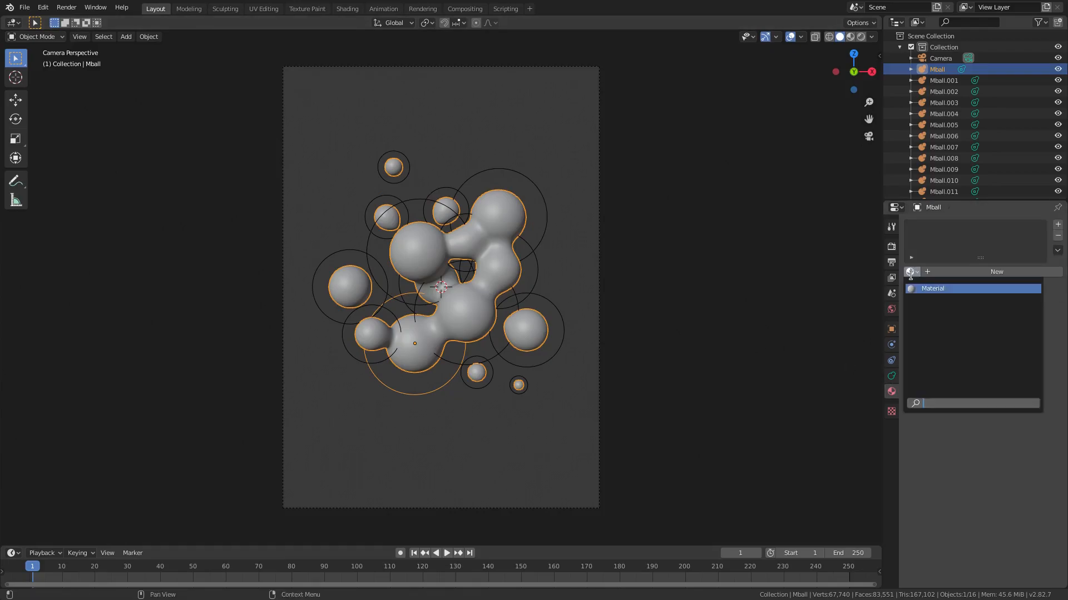
click(927, 288)
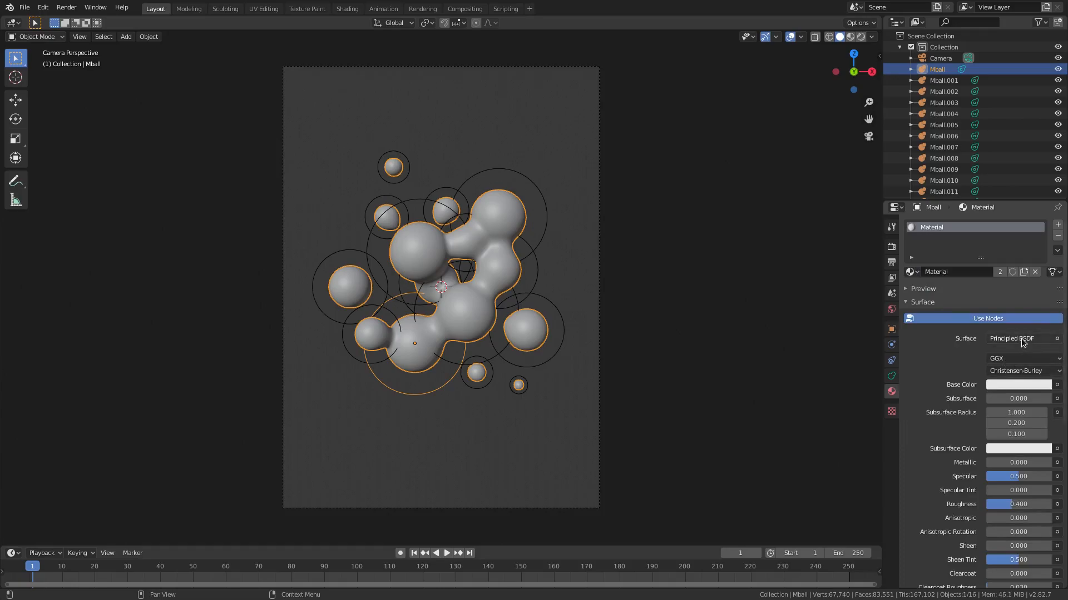
click(1012, 385)
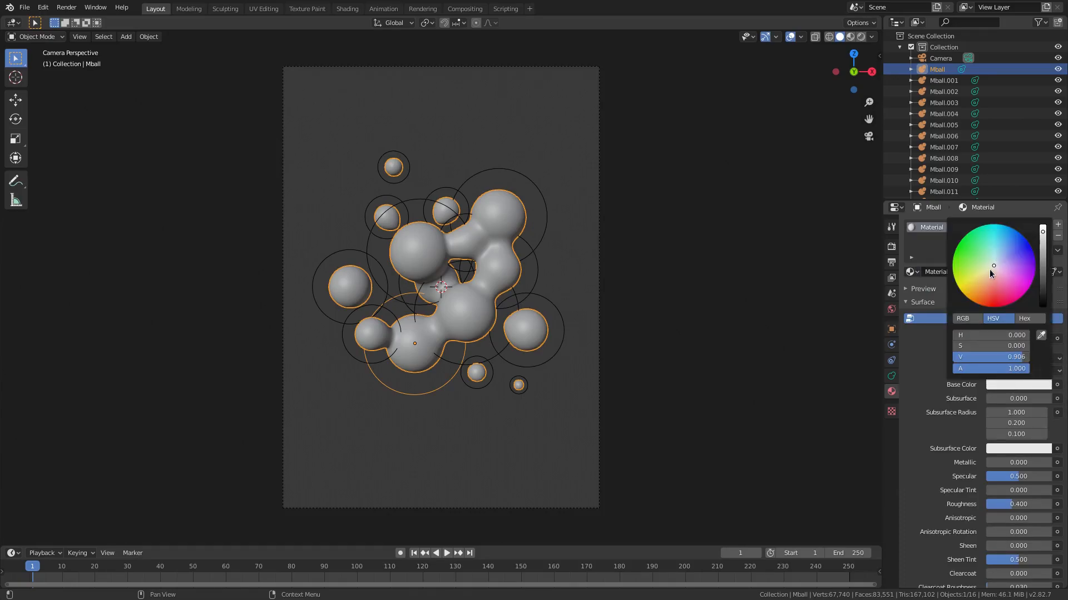
scroll(932, 427, down, 5)
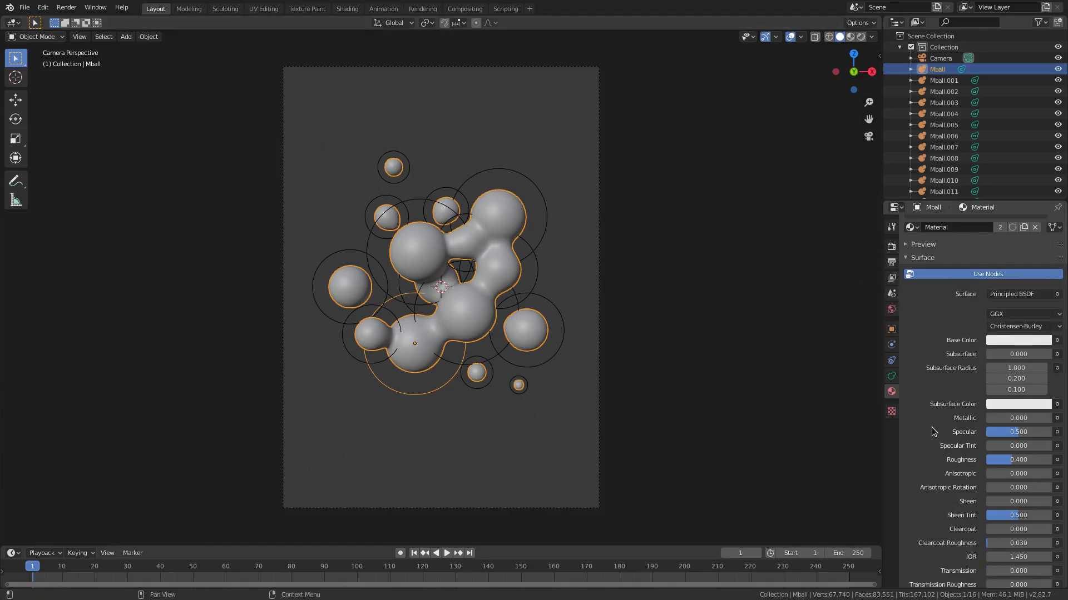
- Set the material's Specular, Sheen, Sheen Tint and Clearcoat to 1.000 and its Roughness and Clearcoat Roughness to 0.000
drag(1009, 362, 982, 397)
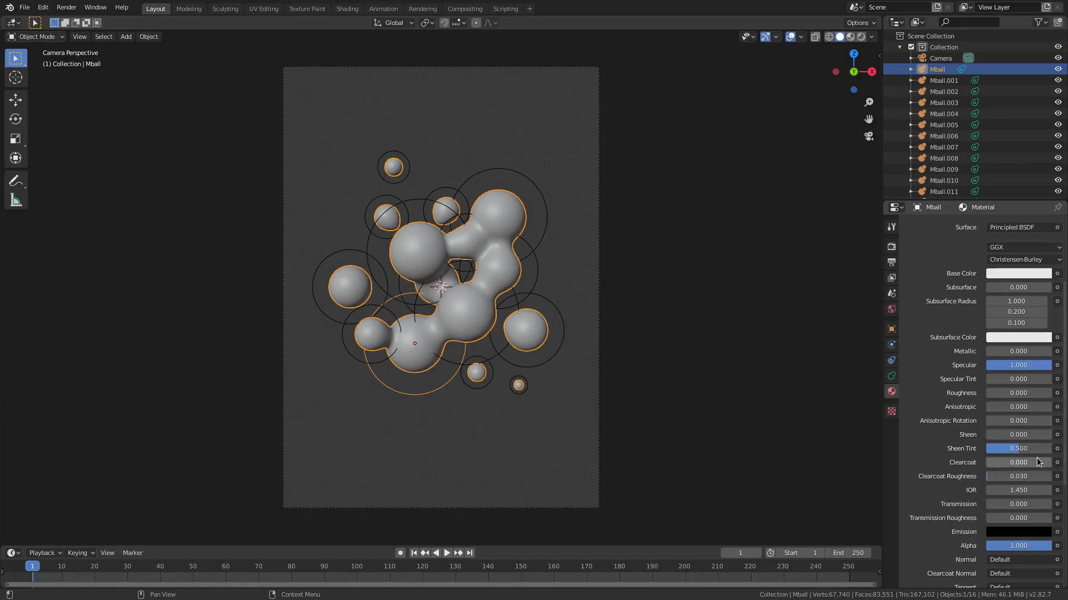
mouse_move(1036, 449)
mouse_down()
mouse_move(1054, 449)
mouse_move(1051, 435)
mouse_up()
drag(1000, 462, 1051, 462)
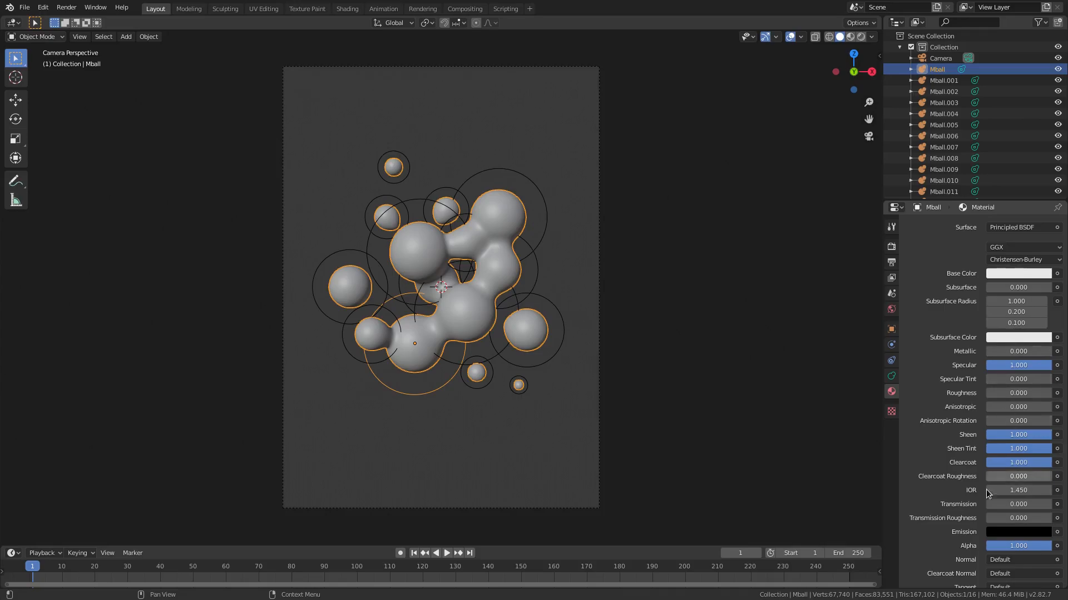
- Switch the viewport to rendered shading and set the world background color to cyan with hue 0.512, saturation 1.000 and value 0.920
click(862, 36)
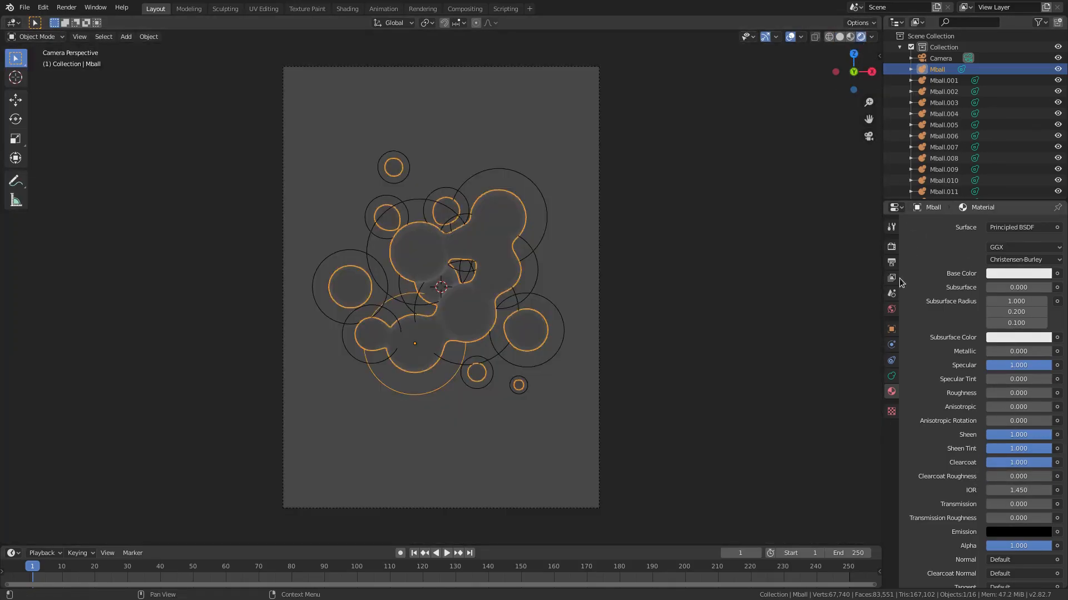
click(891, 309)
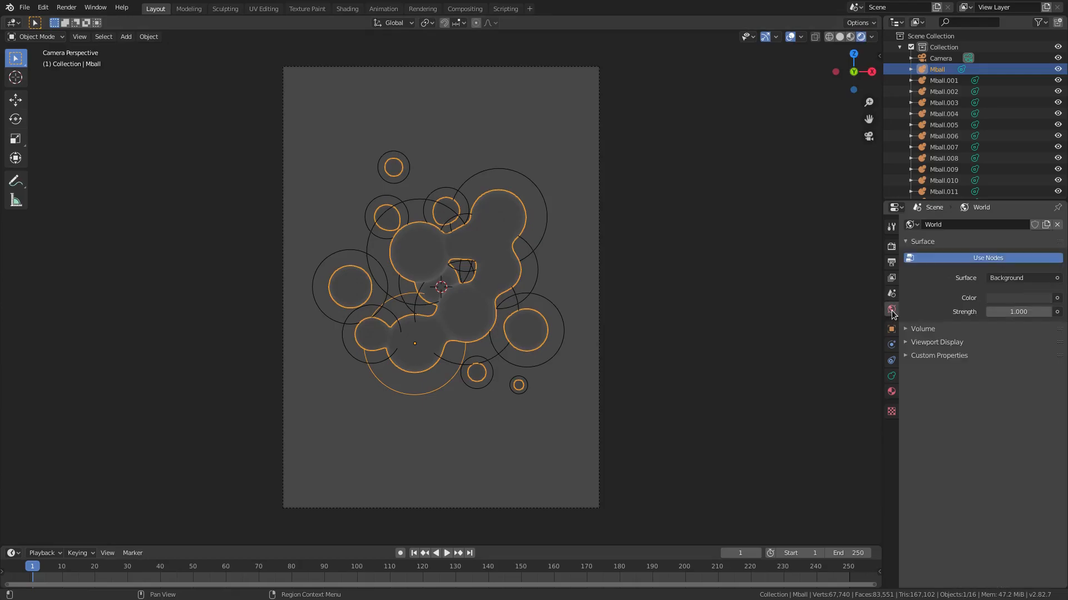
click(1003, 298)
drag(1045, 184, 1042, 139)
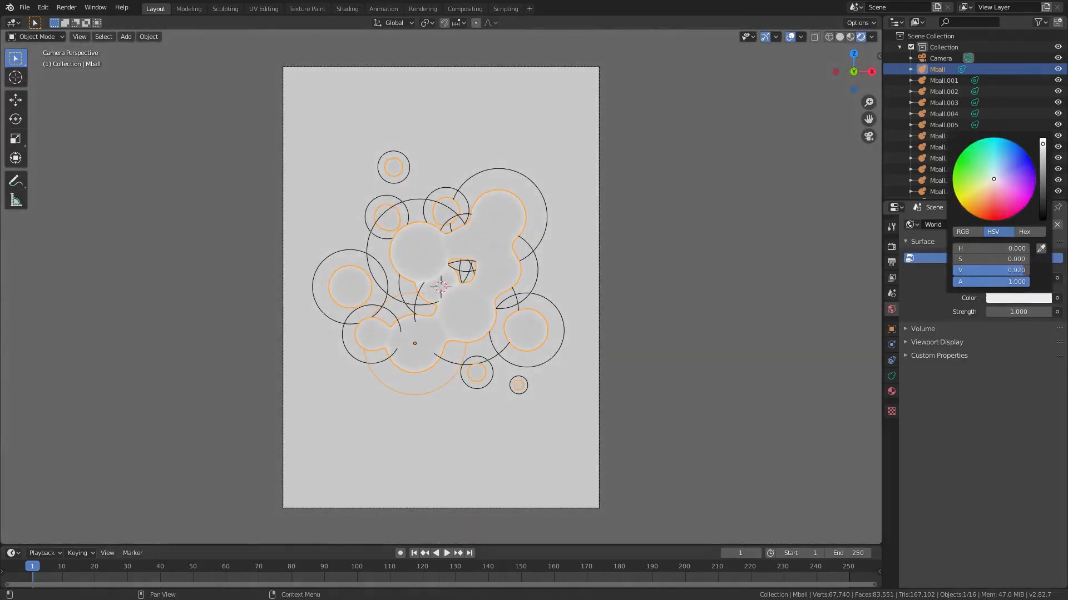
click(997, 138)
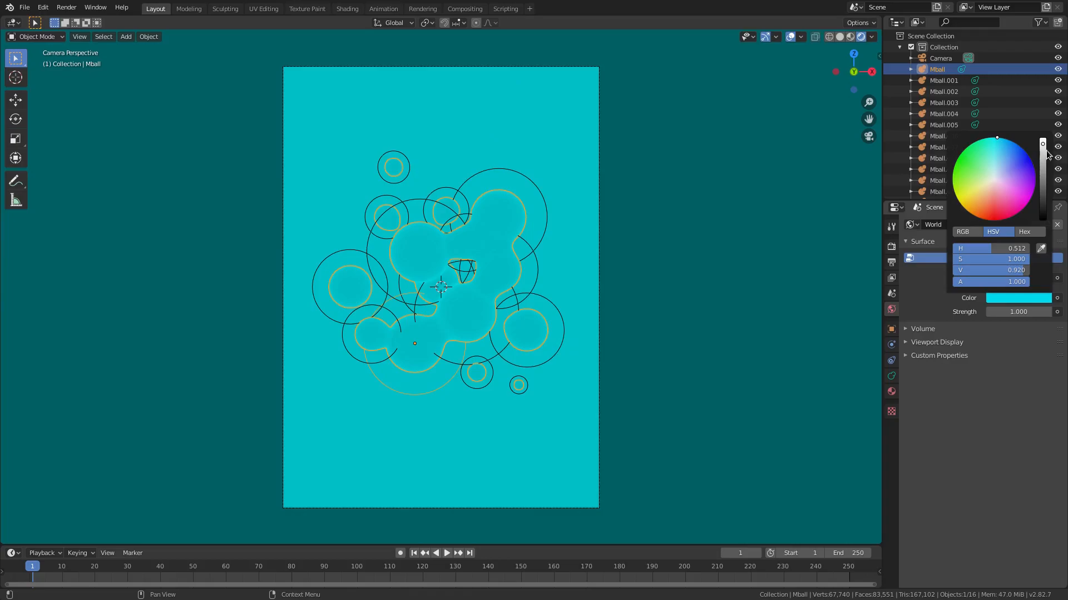
- Hide the viewport overlays and check the rendered droplets within the camera frame
click(789, 36)
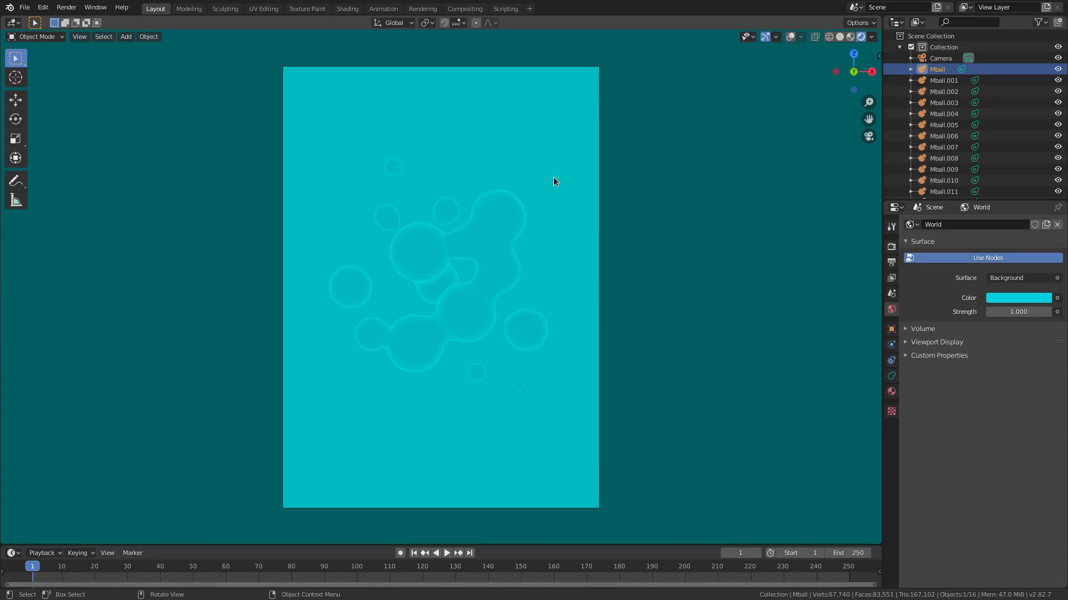
scroll(465, 292, up, 2)
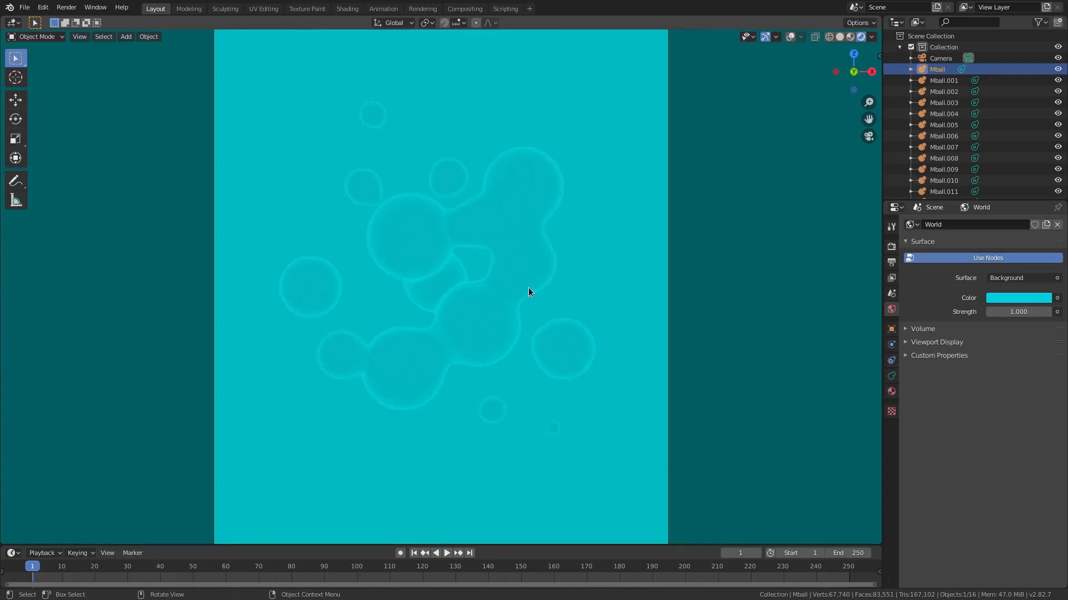
scroll(576, 298, down, 2)
scroll(466, 302, down, 3)
scroll(556, 303, up, 5)
scroll(584, 297, down, 2)
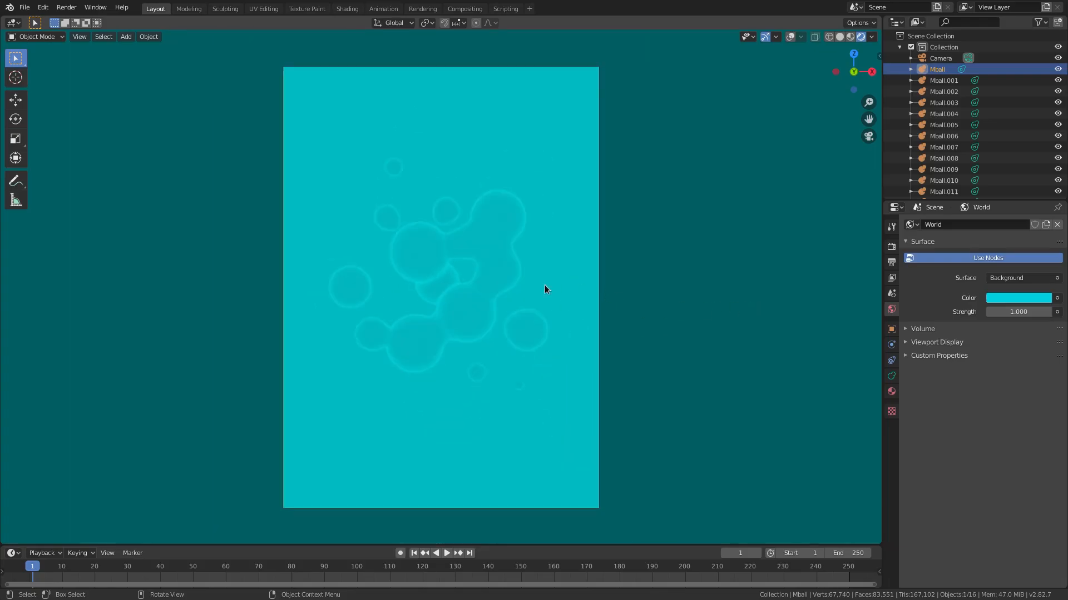
- Change the metaball material's base color to a saturated blue
click(891, 391)
click(1015, 273)
drag(1002, 181, 1014, 126)
- Brighten the world background color to a fully saturated cyan
click(891, 310)
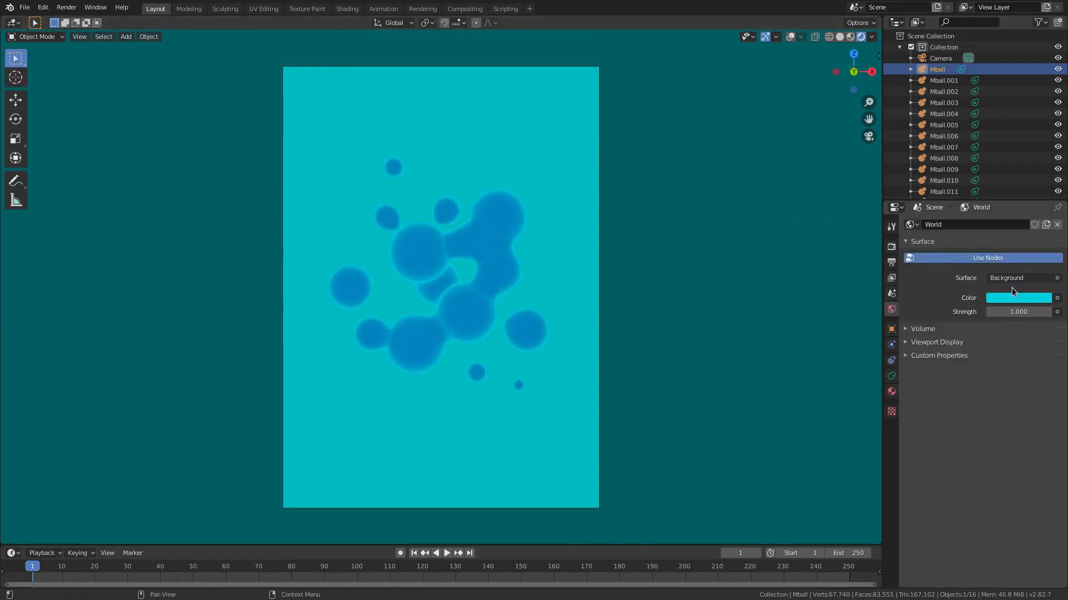
click(1018, 298)
drag(1043, 160, 1043, 137)
mouse_move(1000, 170)
mouse_down()
mouse_move(1019, 157)
mouse_move(994, 137)
mouse_up()
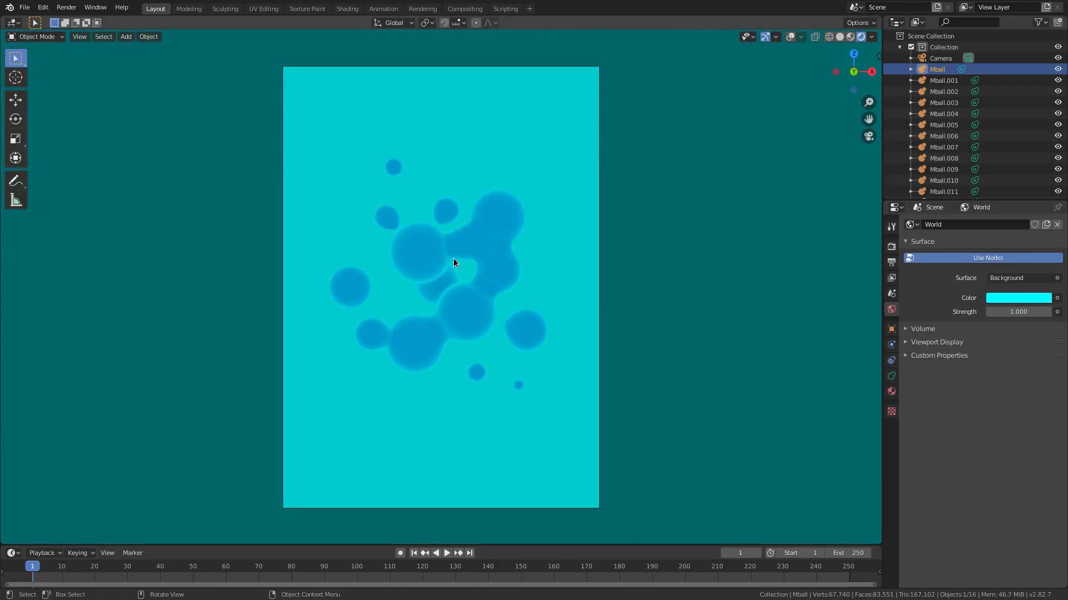
- Darken the metaball material's base color and shift it to a muted teal
click(891, 392)
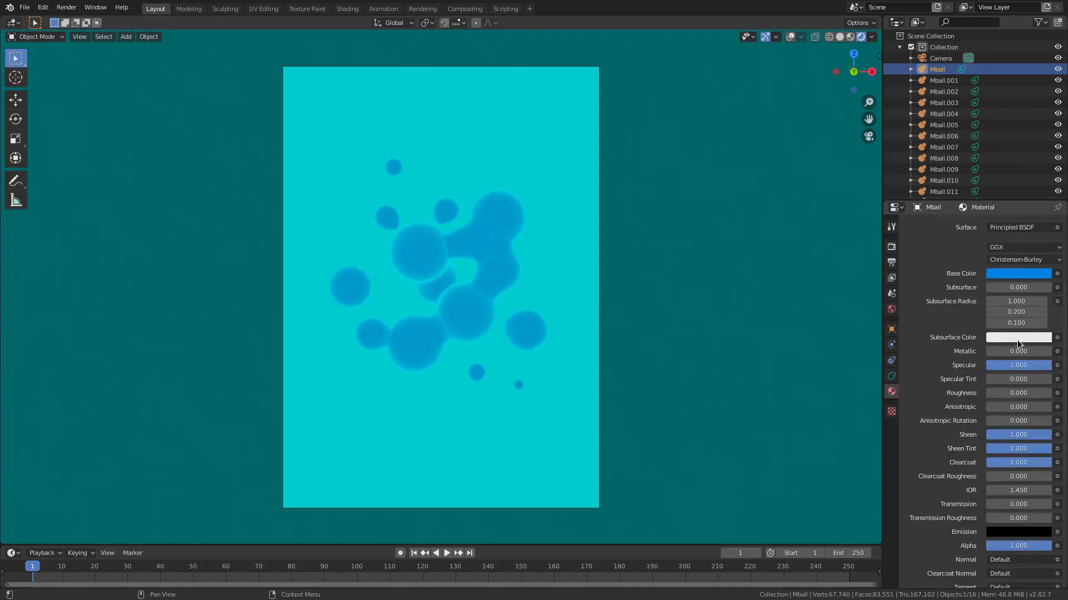
click(1015, 274)
drag(1044, 159, 1043, 154)
drag(1015, 119, 998, 195)
drag(1013, 150, 1011, 120)
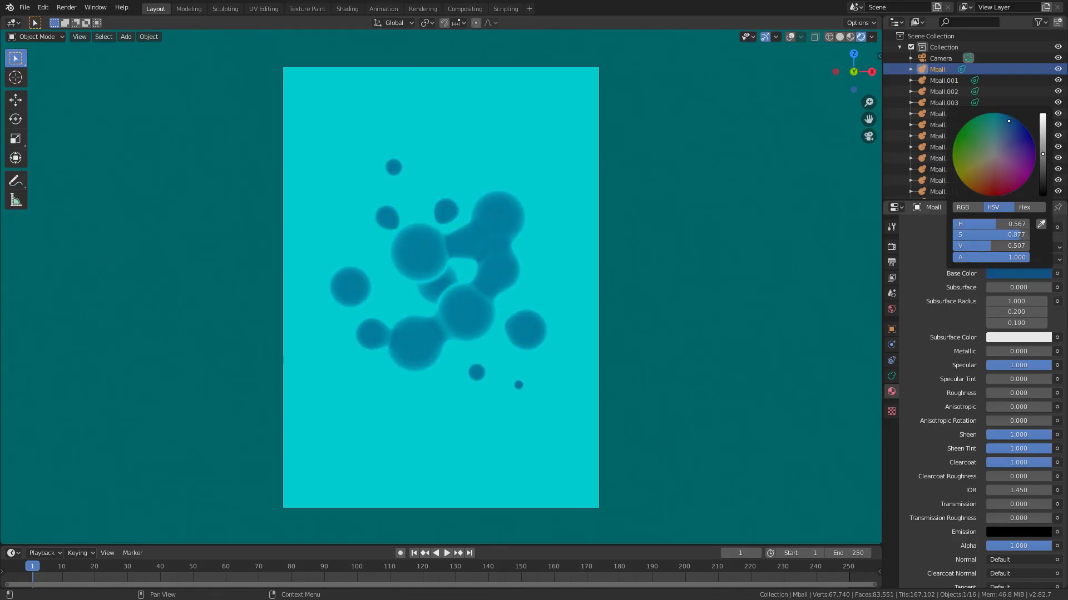
scroll(542, 255, down, 5)
scroll(545, 255, up, 5)
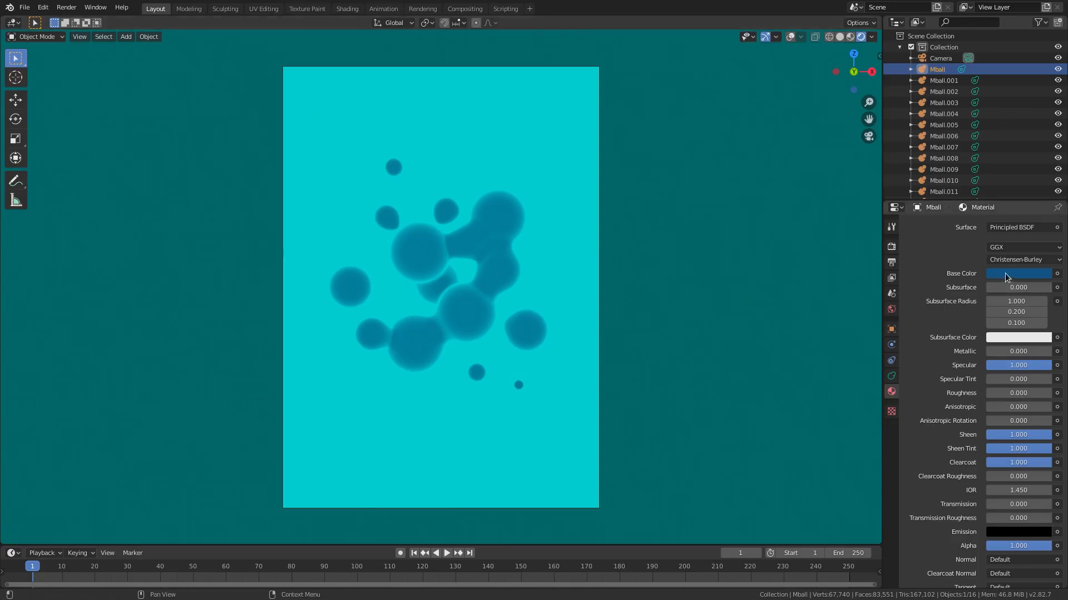
click(1007, 273)
drag(992, 127, 999, 127)
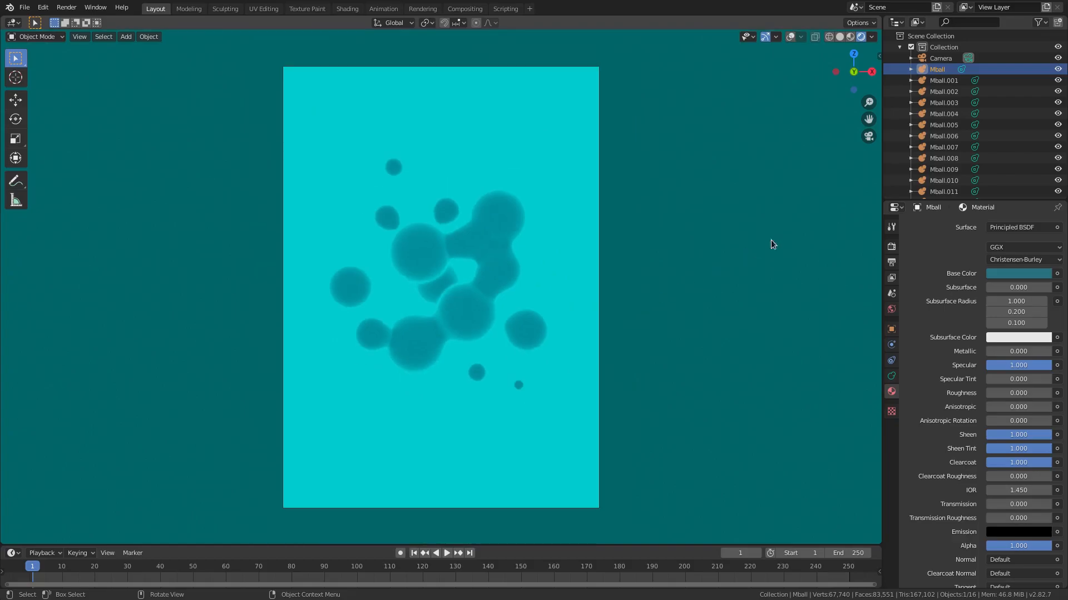
- Enable Screen Space Reflections in the Eevee render settings, try its Refraction option, and inspect the droplets up close
click(892, 246)
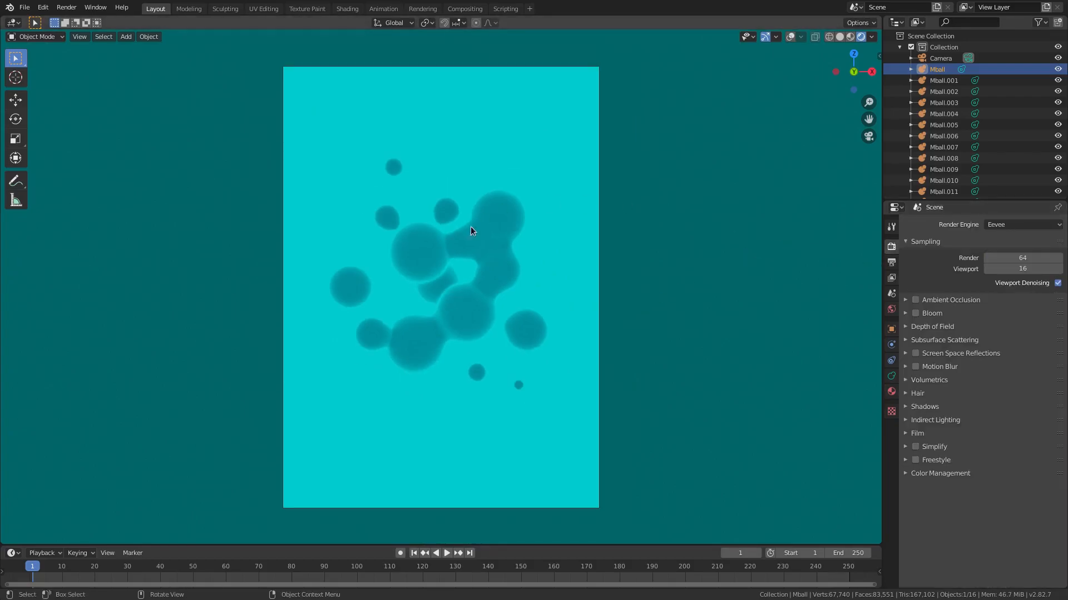
click(915, 353)
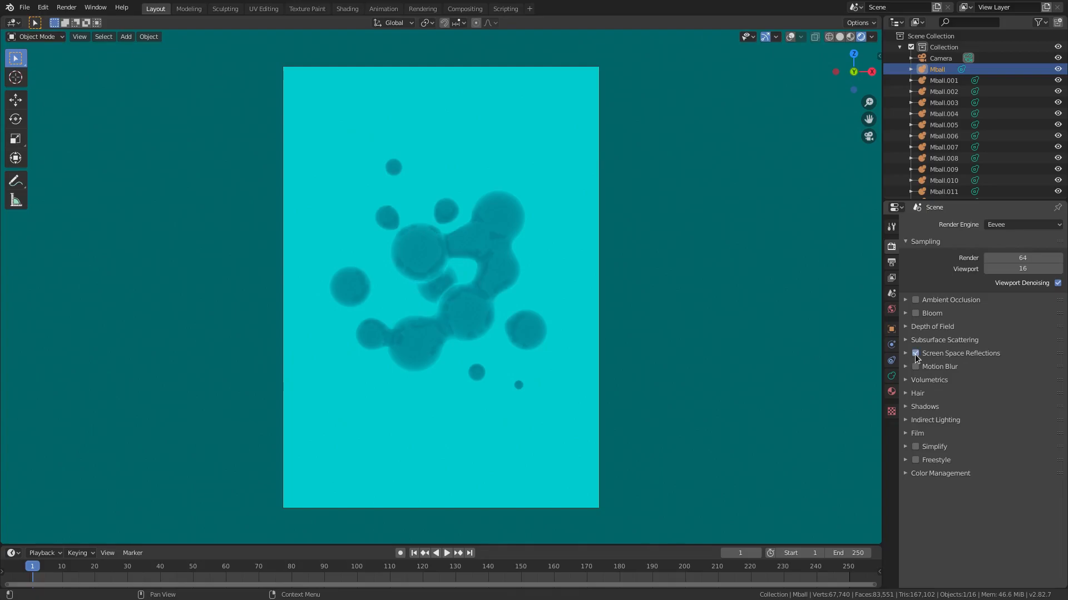
click(906, 354)
click(1046, 369)
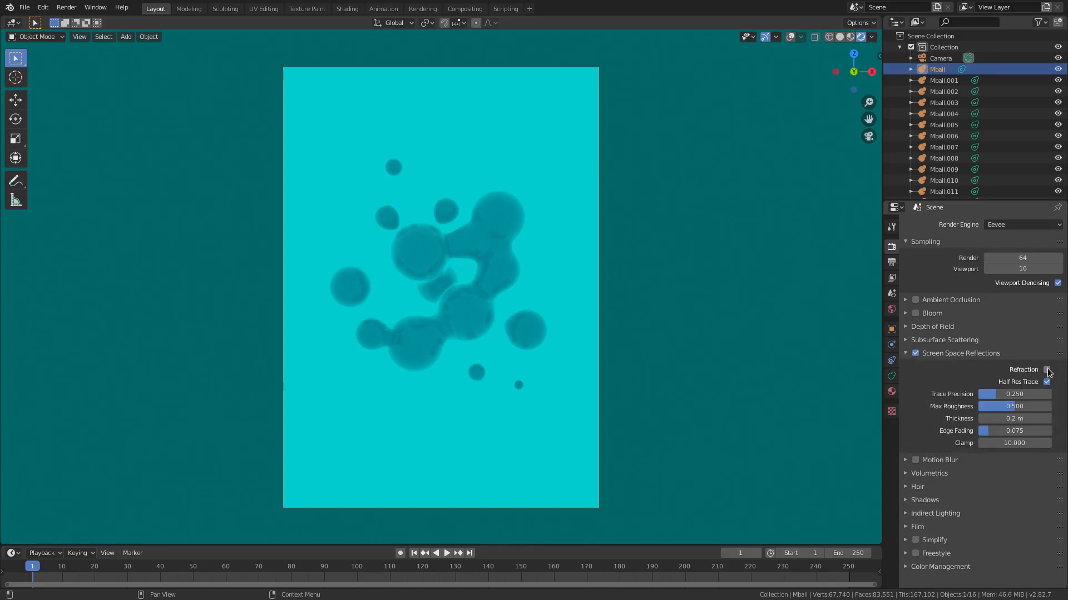
click(1046, 369)
click(905, 353)
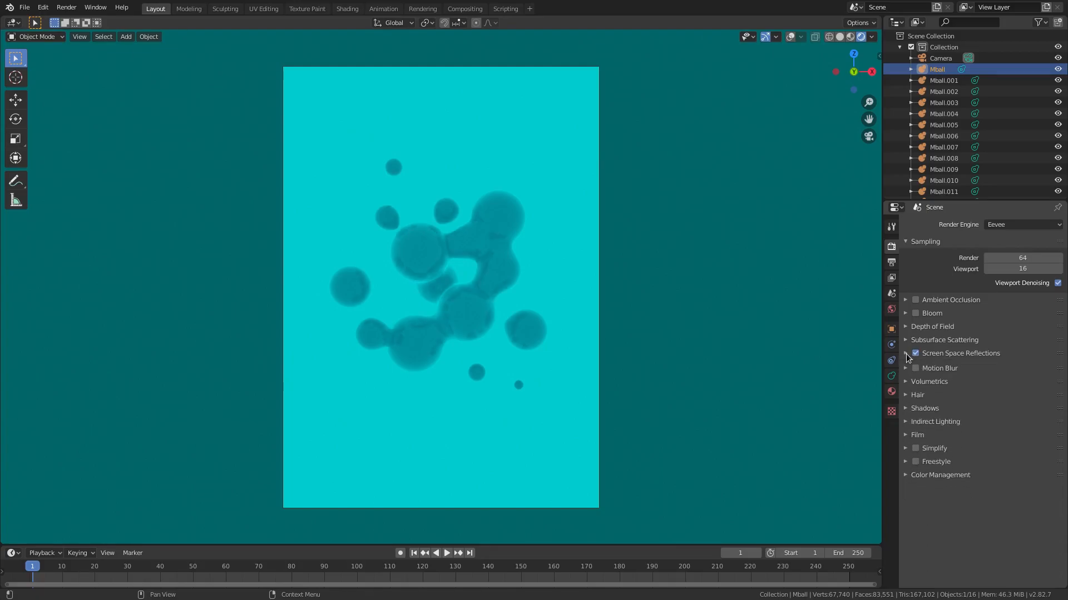
scroll(469, 296, up, 4)
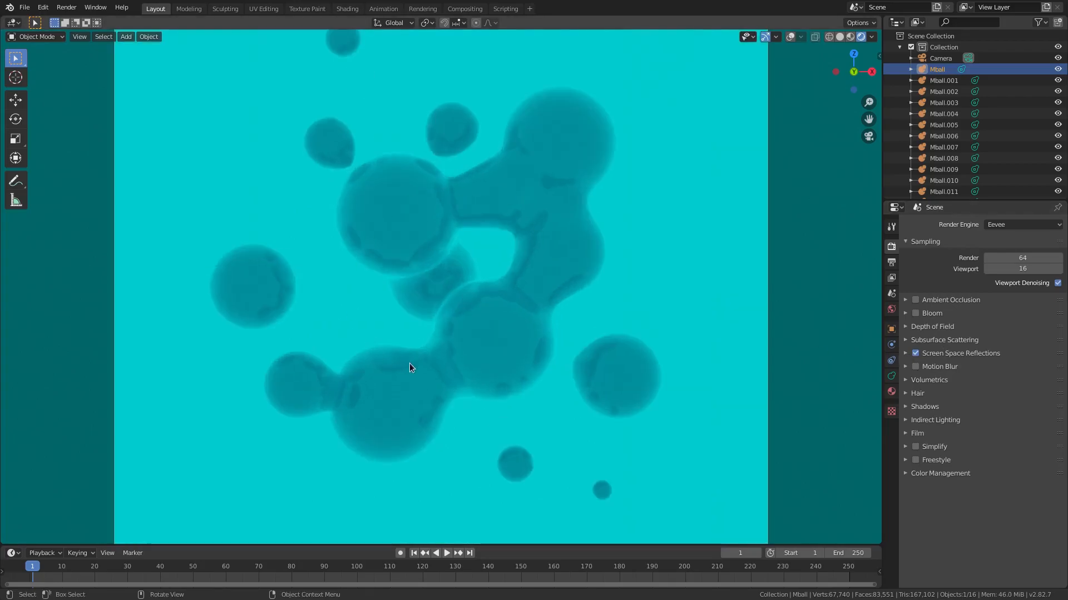
scroll(506, 312, down, 2)
- Raise the metaball material's Metallic and Roughness to 1.000 and check the look in the camera frame
click(891, 390)
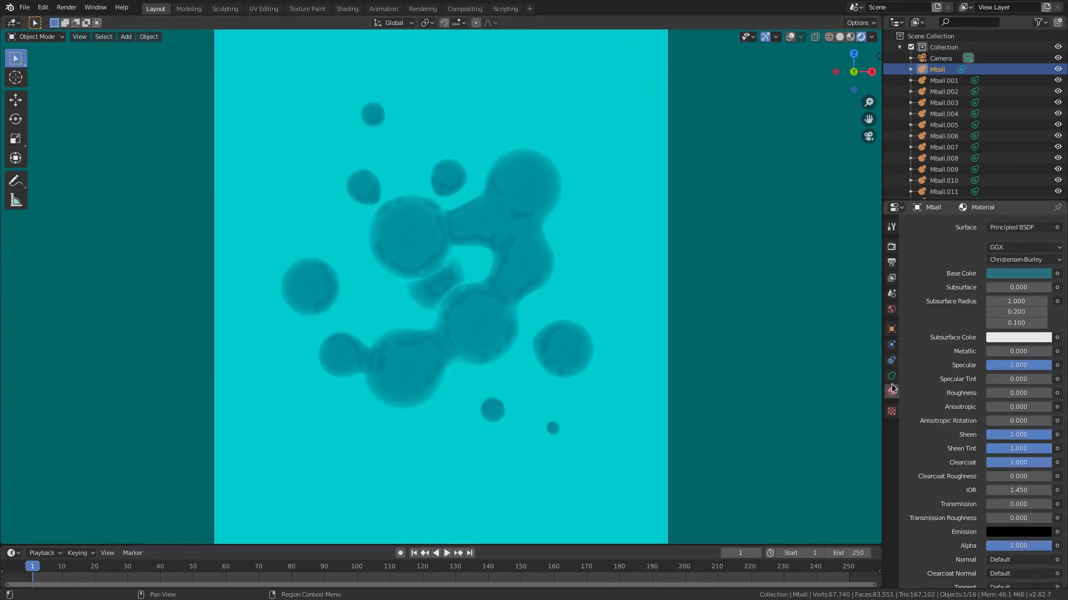
drag(1018, 353, 1028, 351)
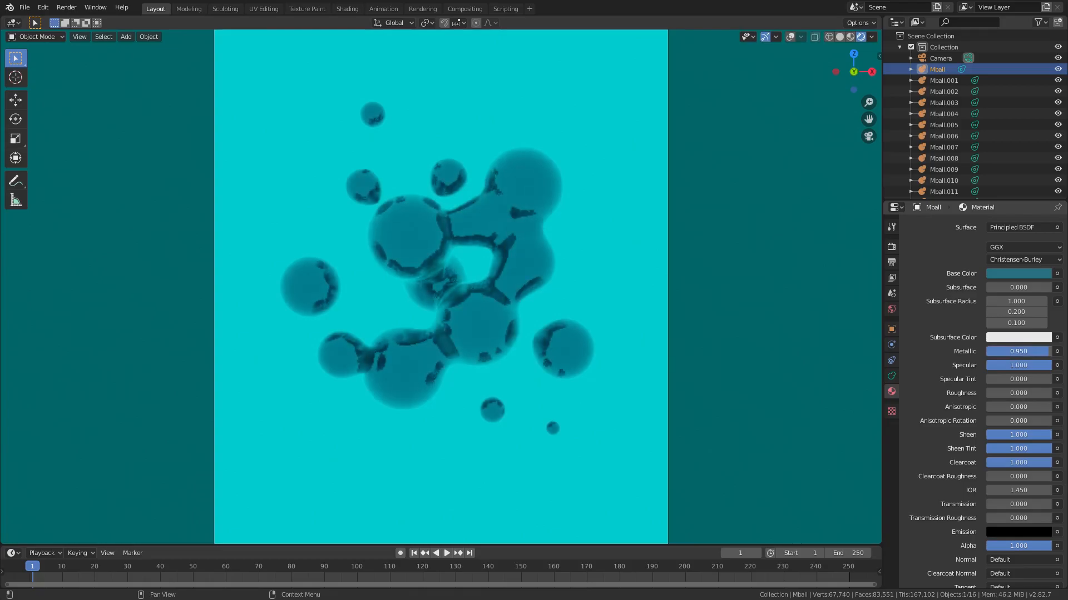
drag(1001, 392, 1051, 394)
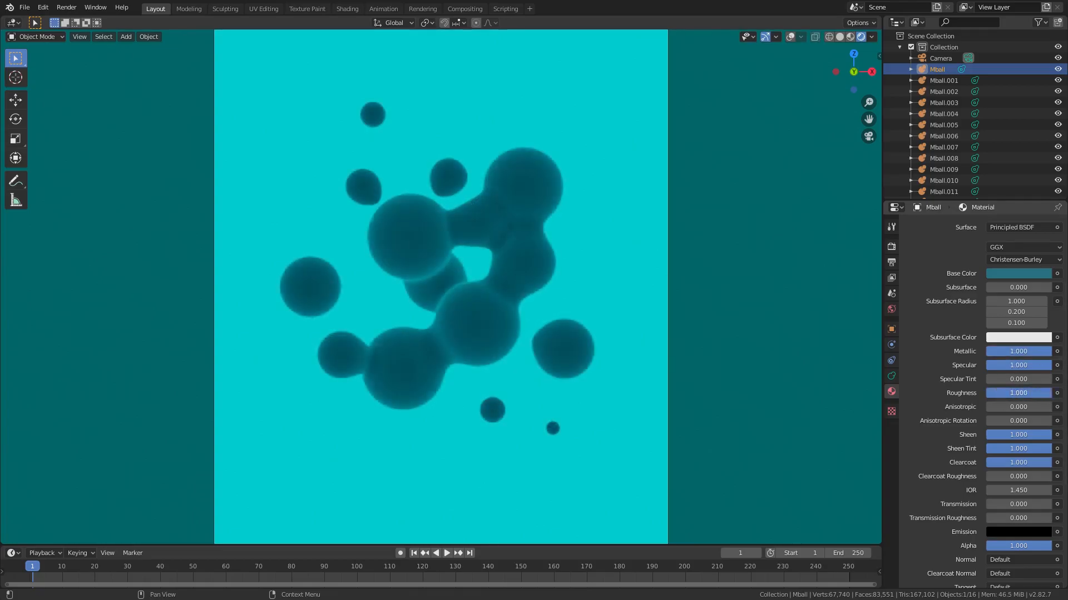
scroll(612, 358, down, 3)
scroll(612, 358, up, 2)
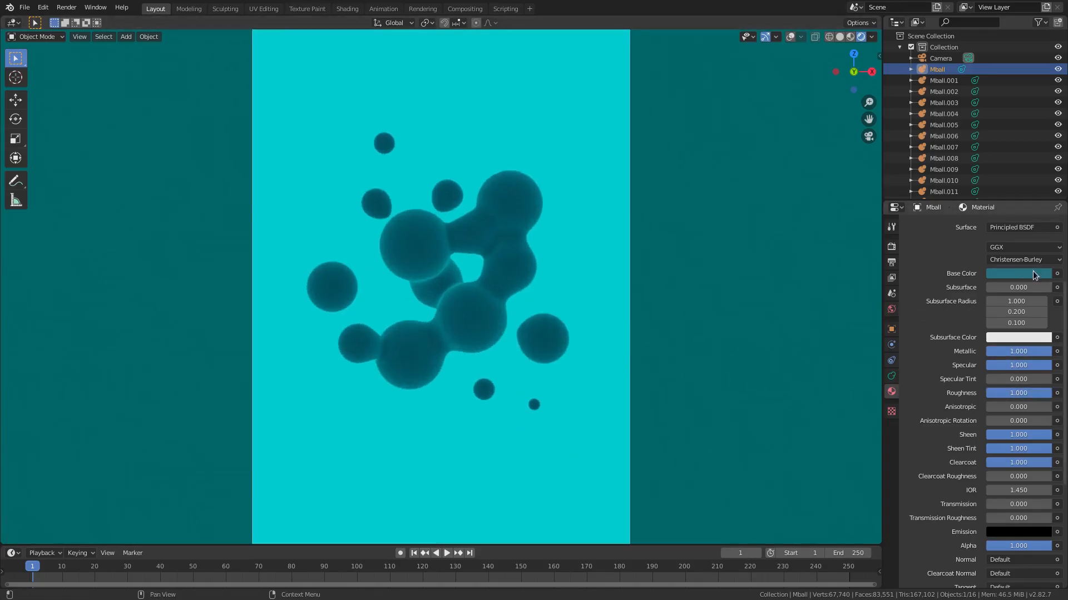
- Brighten the metaball material's teal base color to a value of 0.740
click(1029, 274)
drag(1046, 169, 1042, 133)
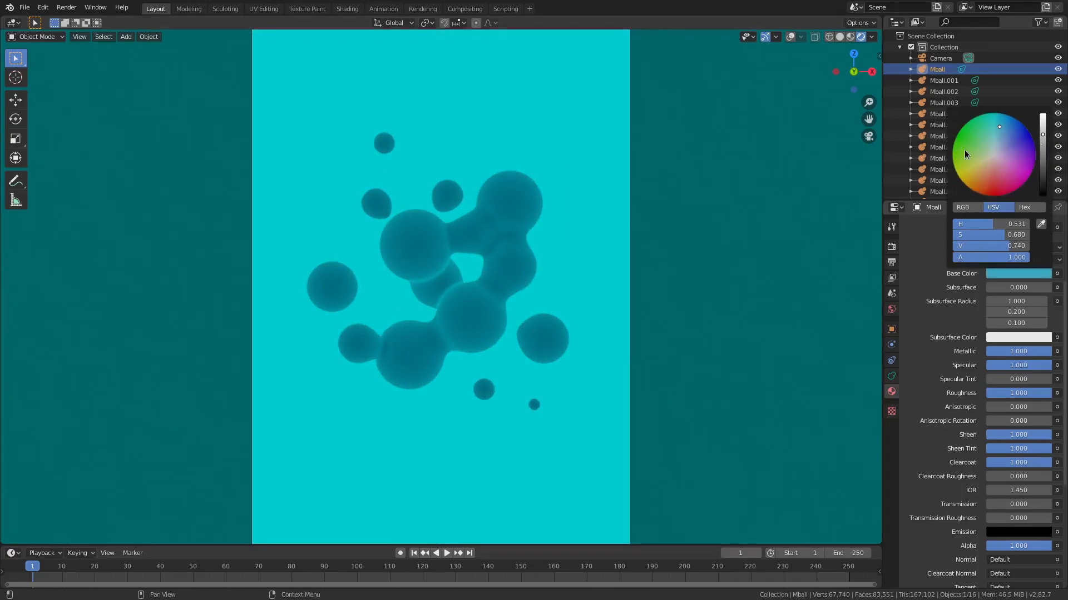
click(891, 309)
scroll(780, 271, down, 2)
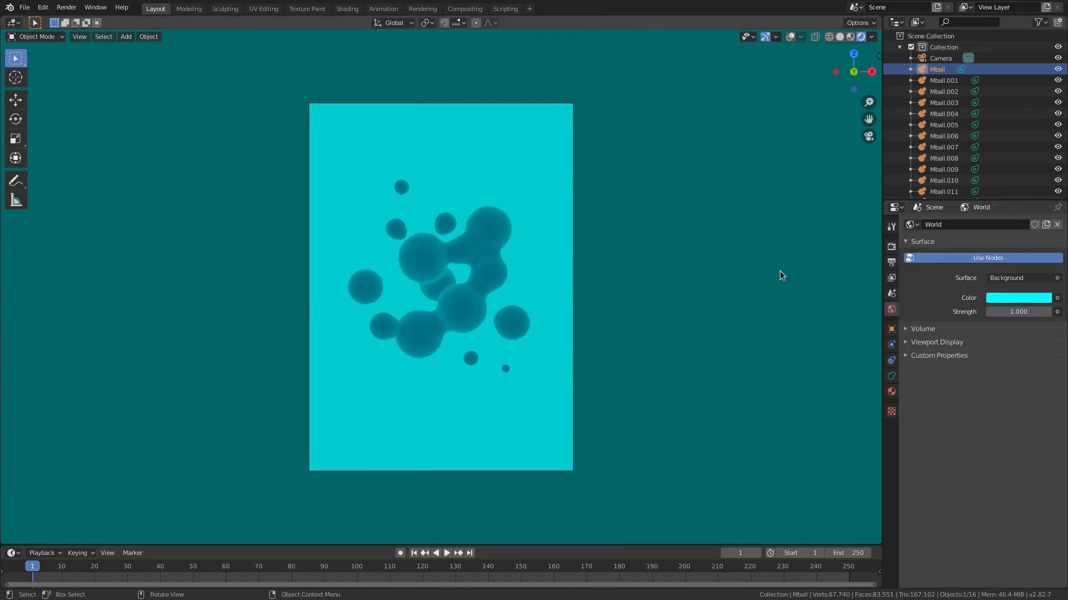
- Enable Bloom in the Eevee render settings and set its Threshold to 0.224
click(892, 248)
click(916, 313)
scroll(787, 306, up, 2)
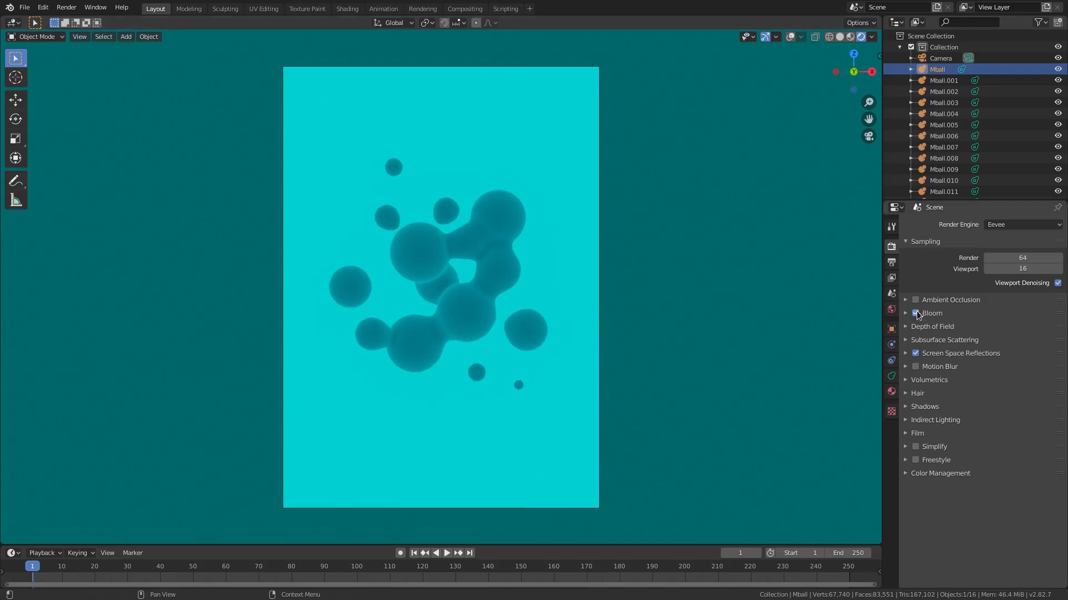
click(905, 313)
drag(993, 329, 1037, 330)
scroll(543, 299, up, 2)
scroll(543, 299, down, 2)
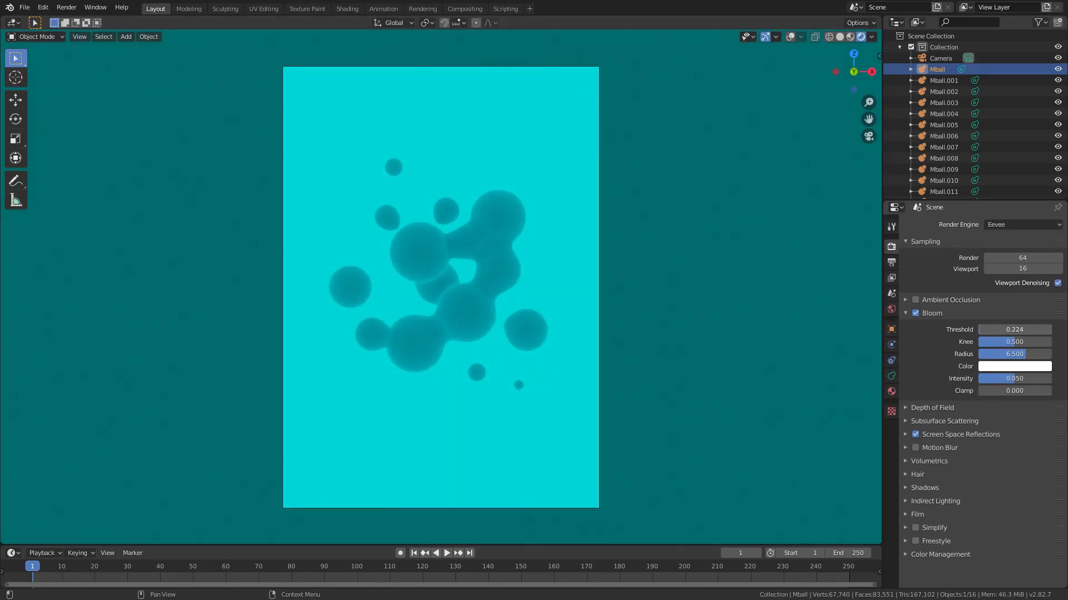
- Change the world background color to a coral pink-red at full value
click(892, 309)
click(1000, 302)
drag(993, 183, 994, 208)
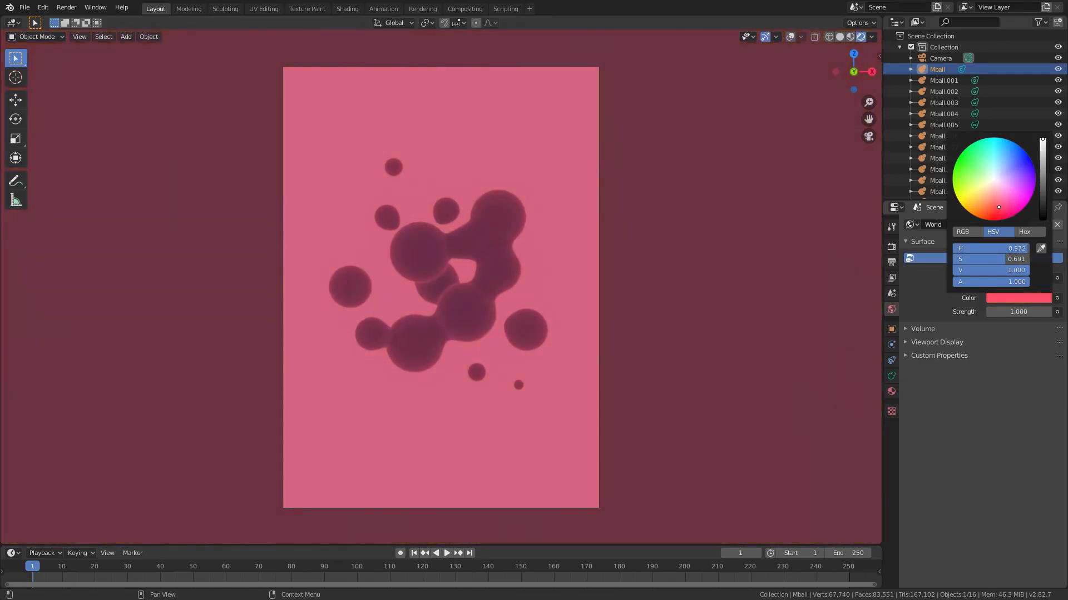
- Change the metaball material's base color to light pink with hue 0.856, saturation 0.237 and value 1.000
click(891, 392)
click(1017, 275)
drag(1043, 124, 1048, 106)
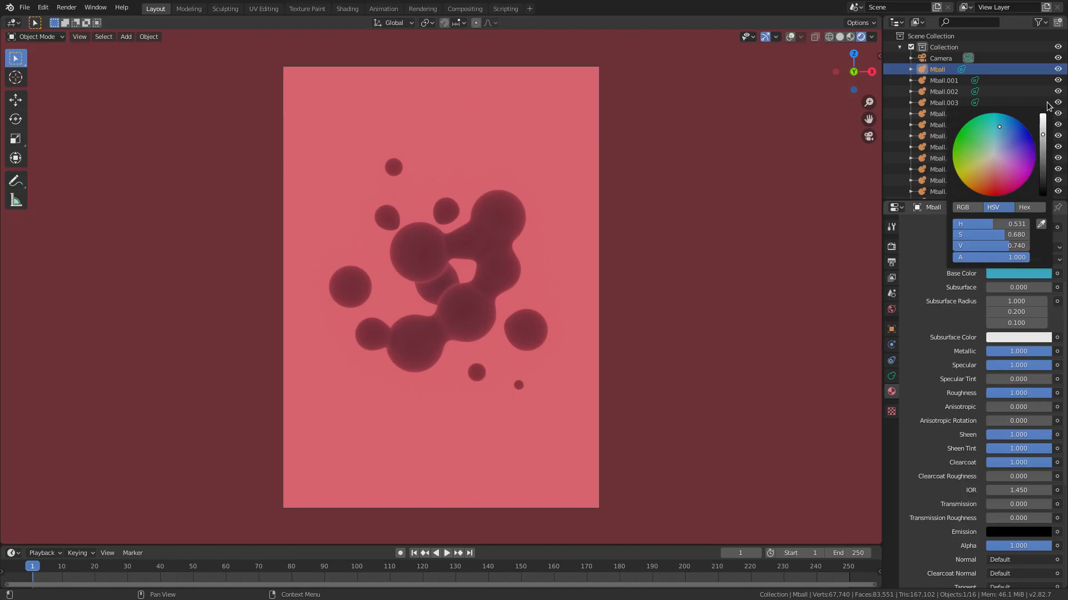
drag(995, 153, 1001, 160)
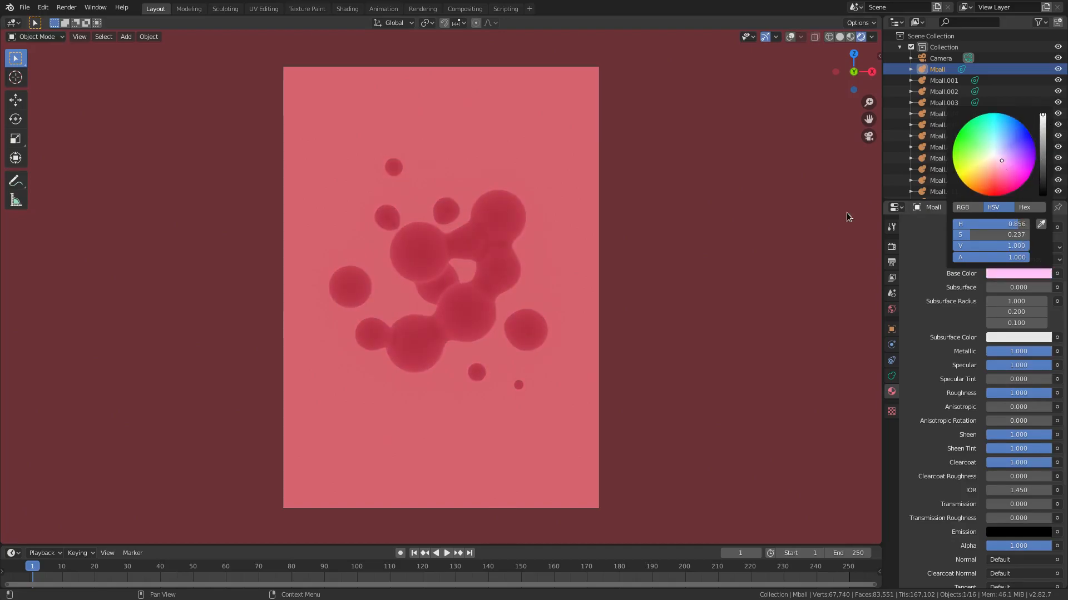
- Lower the metaball material's Metallic to 0.400 and its Roughness to 0.000
scroll(596, 323, up, 1)
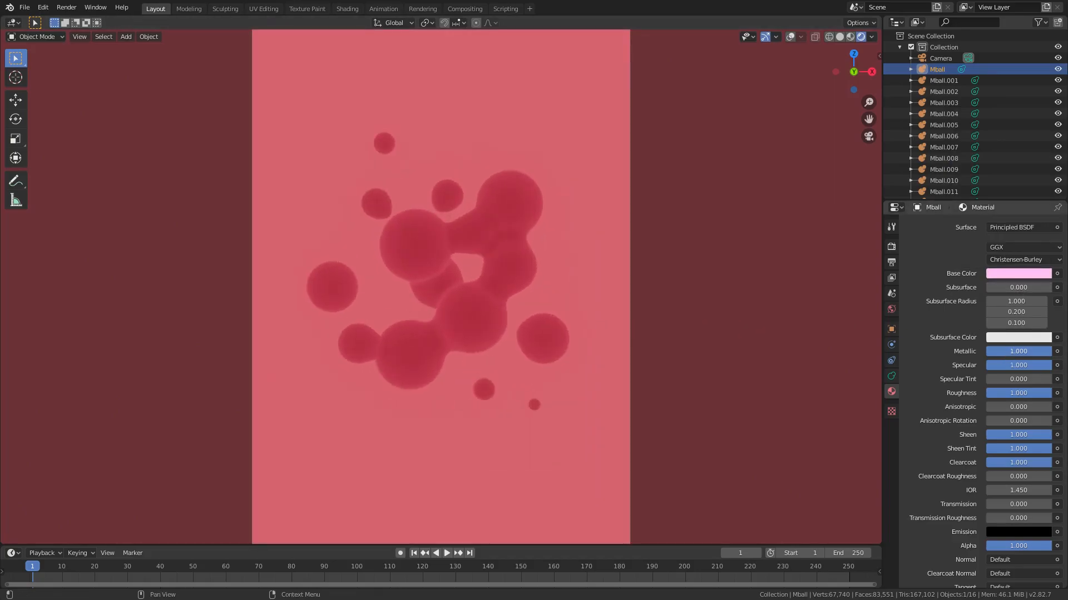
drag(1031, 350, 1011, 351)
drag(1020, 392, 945, 386)
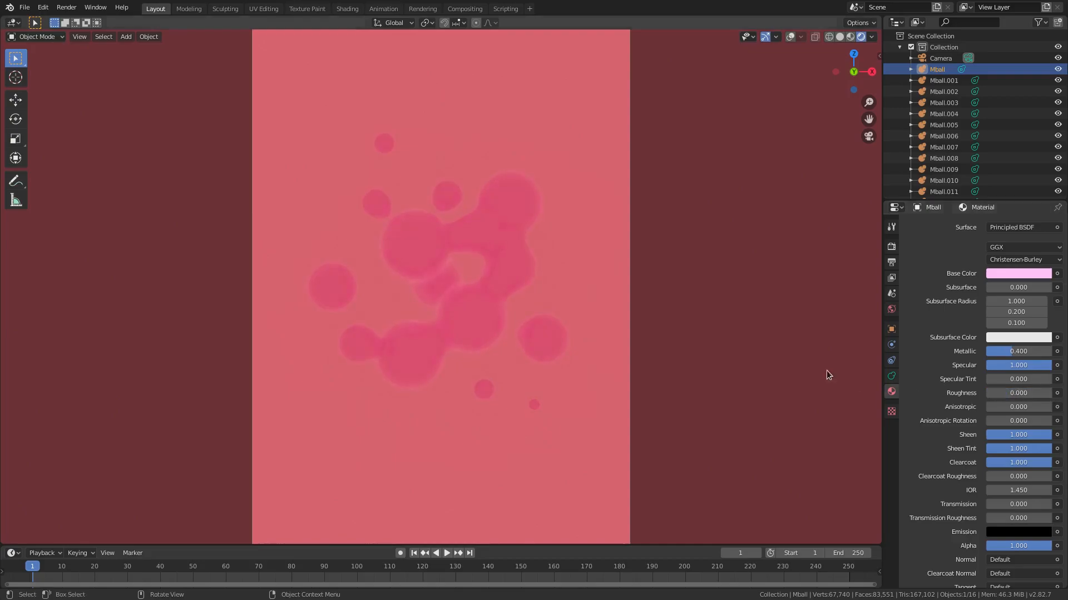
- Try a salmon pink base color on the metaballs, settle on black, and raise Metallic to 1.000
click(1016, 273)
drag(999, 156, 994, 164)
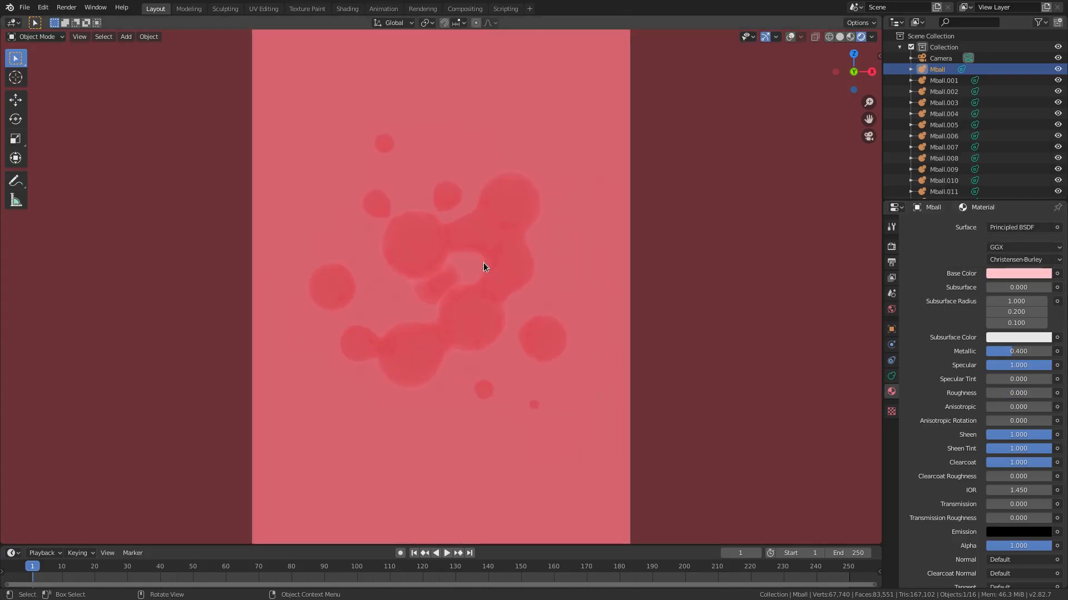
click(1012, 272)
drag(995, 141, 981, 114)
drag(1042, 171, 1043, 195)
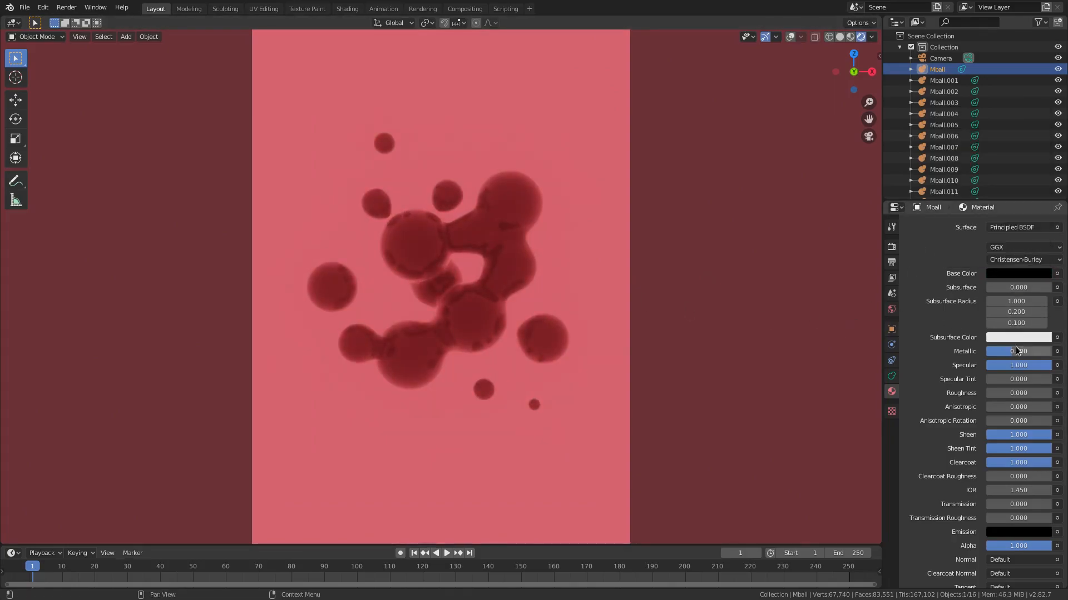
scroll(654, 355, down, 5)
scroll(654, 356, up, 4)
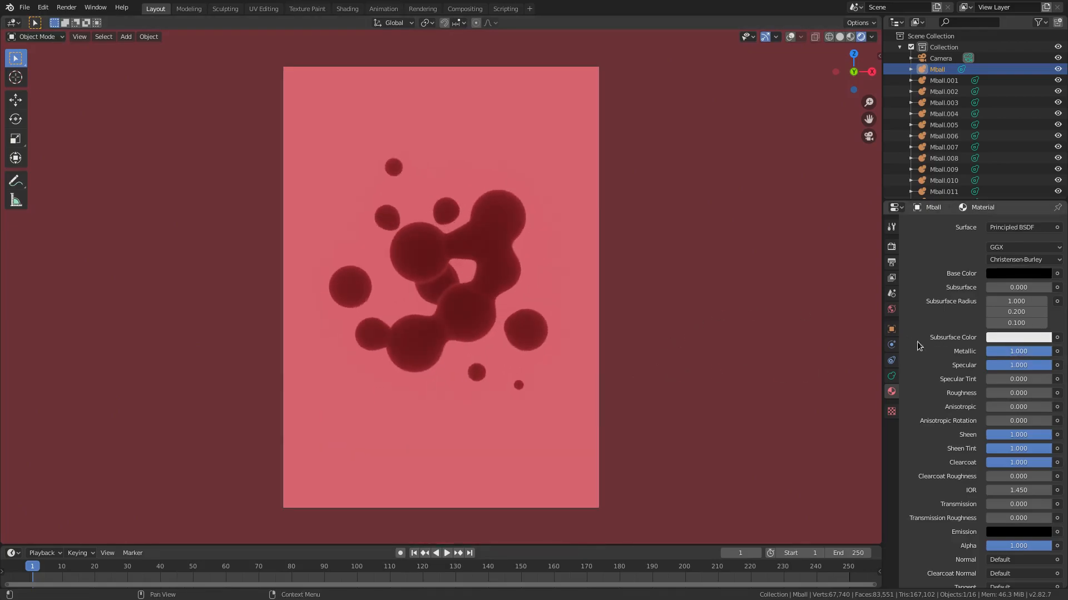
- Change the world background color to plain white and try further background hues
click(891, 309)
click(1022, 298)
mouse_move(1021, 199)
mouse_down()
mouse_move(1017, 157)
mouse_move(986, 138)
mouse_move(969, 147)
mouse_move(956, 182)
mouse_move(965, 155)
mouse_up()
drag(1011, 187, 994, 179)
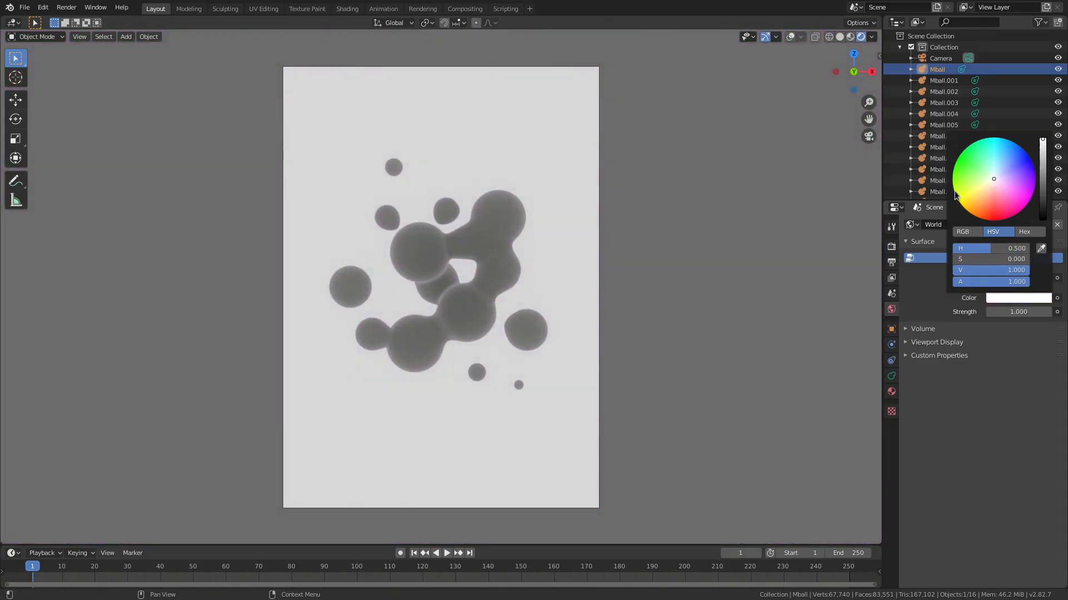
click(598, 261)
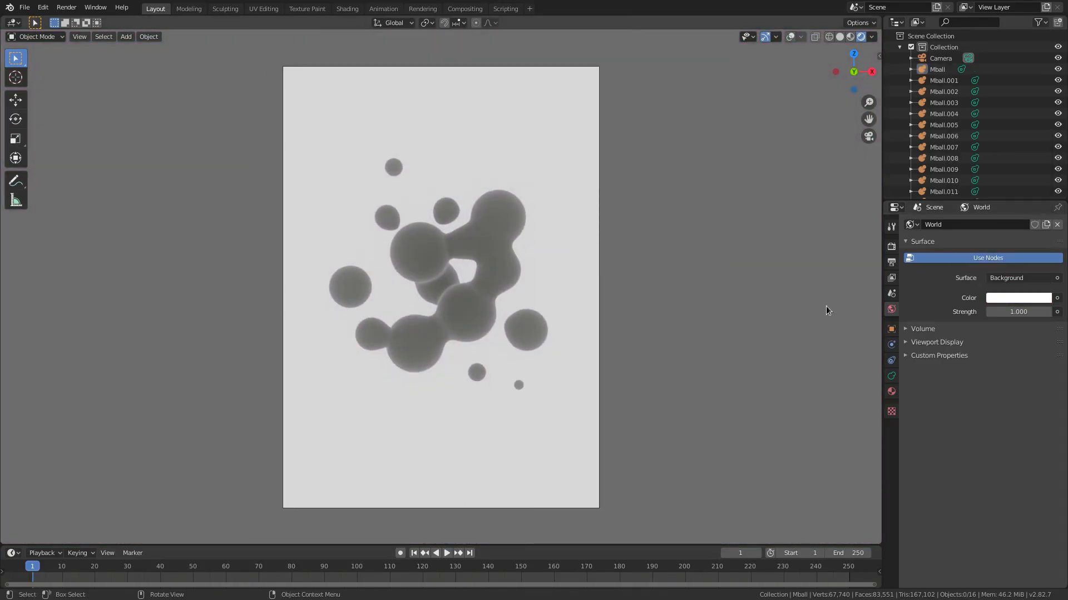
click(994, 297)
drag(1003, 222, 1001, 138)
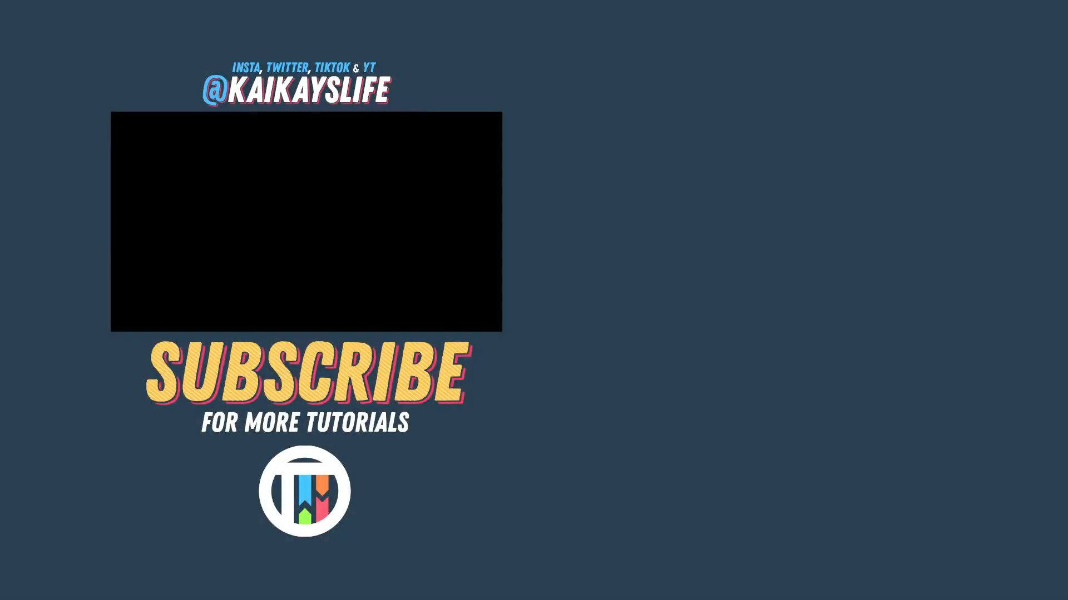